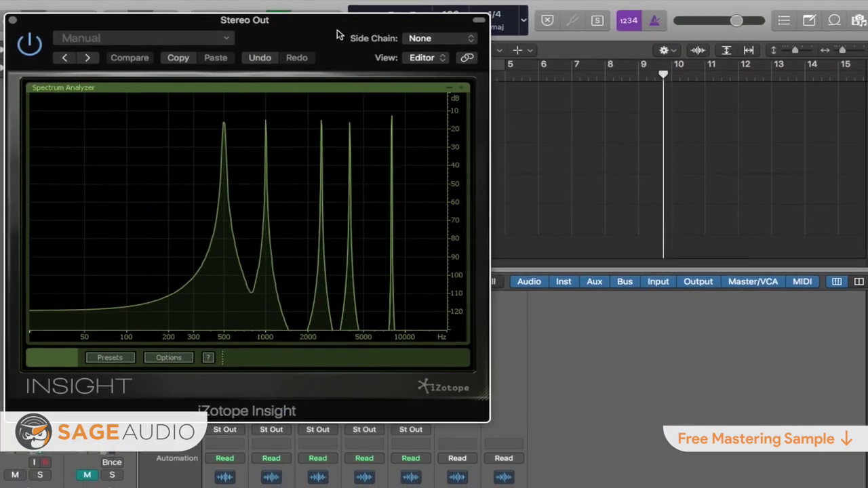
Move Insight aside, bring Marvel GEQ forward, and boost 1.26K to 3.5, 3.17K to 4.5, cutting 2.00K to -4.1 dB
{"action": "left_click_drag", "start_coordinate": [337, 29], "coordinate": [702, 30]}
{"action": "left_click_drag", "start_coordinate": [321, 74], "coordinate": [268, 74]}
{"action": "left_click_drag", "start_coordinate": [245, 258], "coordinate": [242, 235]}
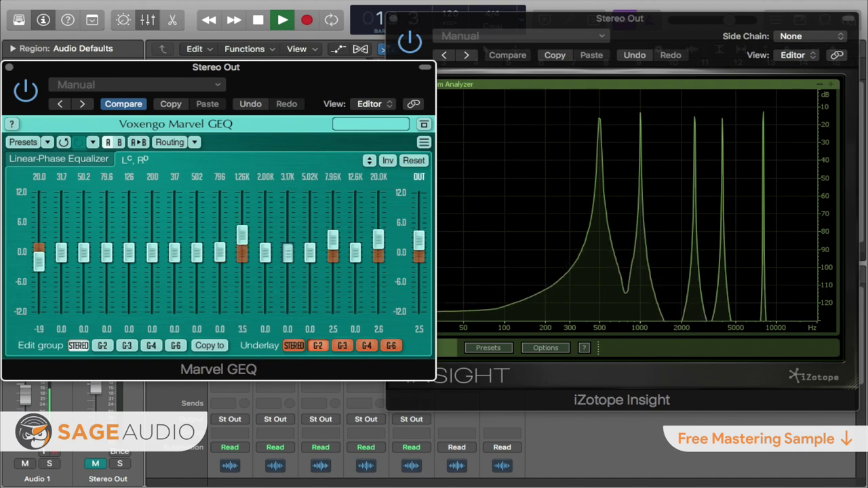
{"action": "left_click_drag", "start_coordinate": [287, 253], "coordinate": [288, 231]}
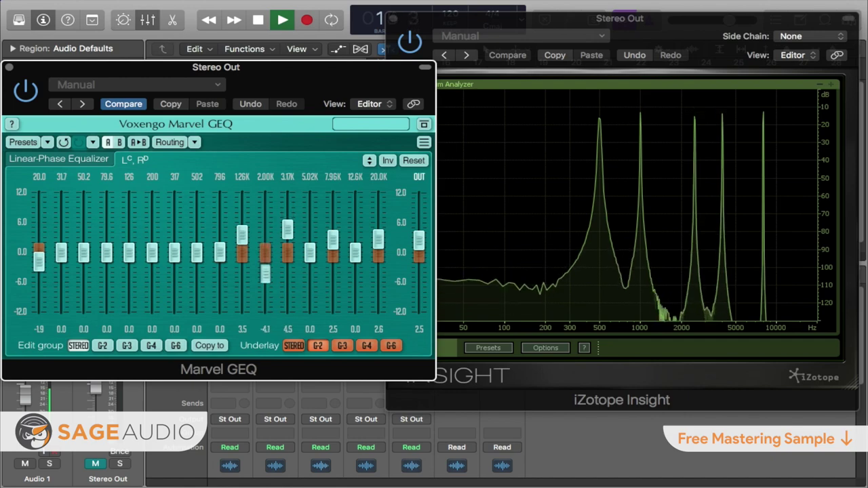
Scroll past the EQ1A and TinyQ sections of the blog post and choose Get A Free Mastering Sample
{"action": "scroll", "coordinate": [490, 316], "scroll_direction": "down", "scroll_amount": 10}
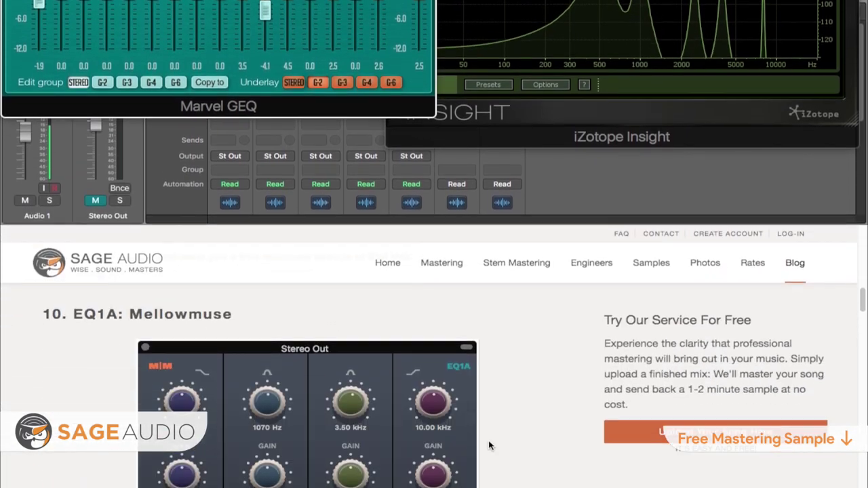
{"action": "scroll", "coordinate": [489, 315], "scroll_direction": "down", "scroll_amount": 10}
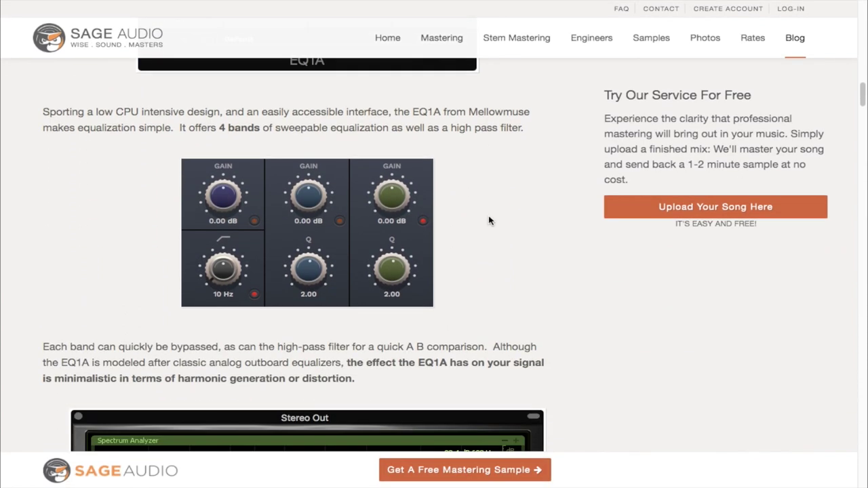
{"action": "scroll", "coordinate": [490, 220], "scroll_direction": "down", "scroll_amount": 5}
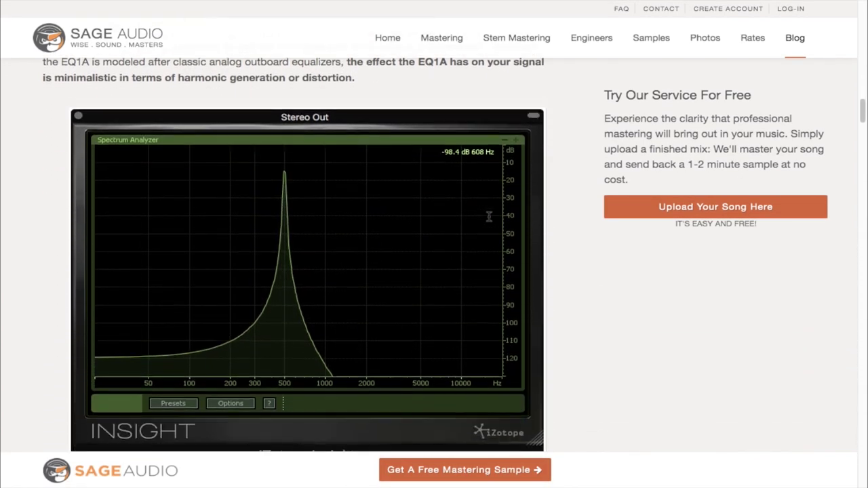
{"action": "scroll", "coordinate": [490, 220], "scroll_direction": "down", "scroll_amount": 10}
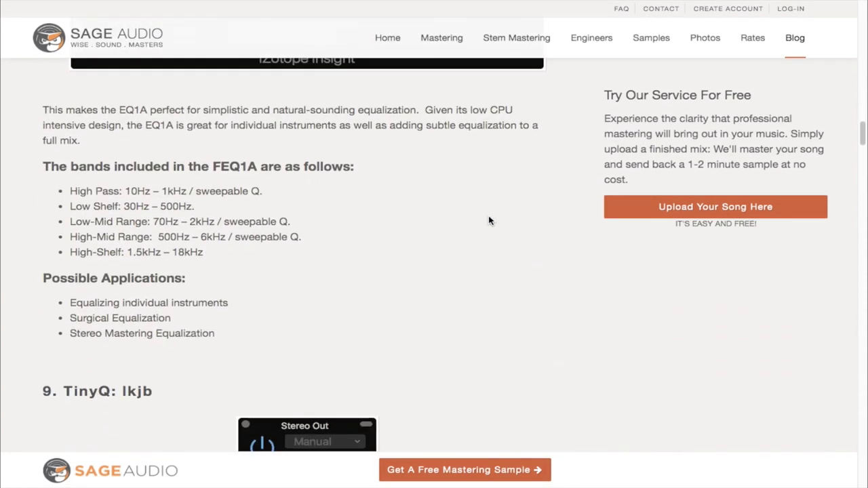
{"action": "scroll", "coordinate": [489, 221], "scroll_direction": "down", "scroll_amount": 9}
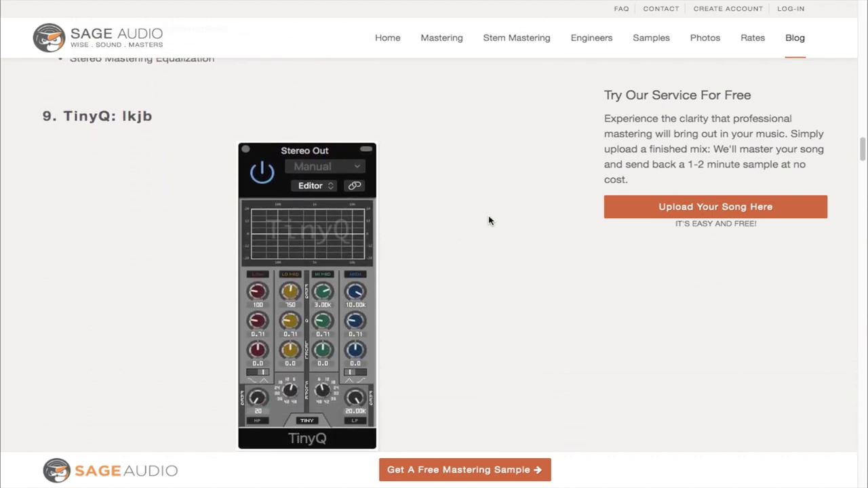
{"action": "scroll", "coordinate": [490, 221], "scroll_direction": "down", "scroll_amount": 10}
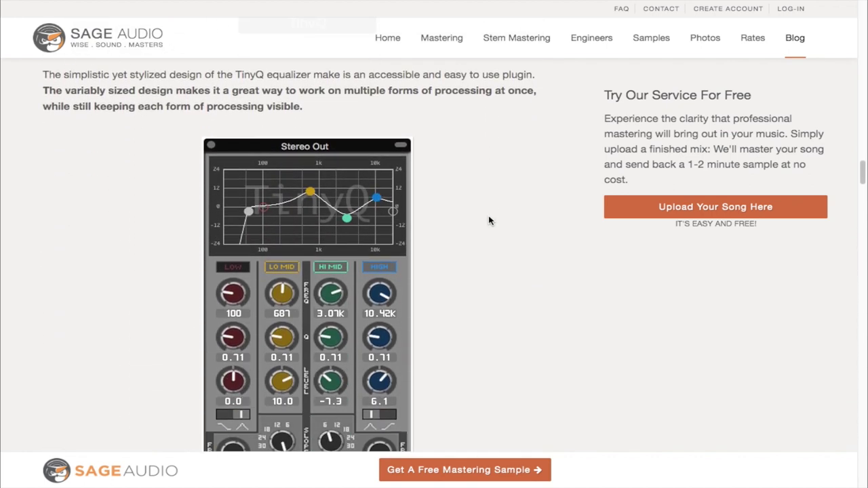
{"action": "left_click", "coordinate": [453, 475]}
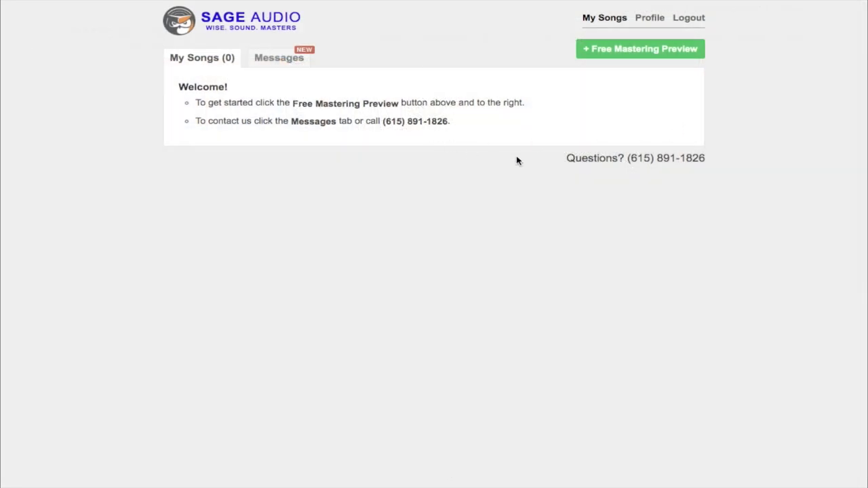
Begin a new Free Mastering Preview with 'new song' as the song name, then move to Artist / Band Name
{"action": "left_click", "coordinate": [612, 50]}
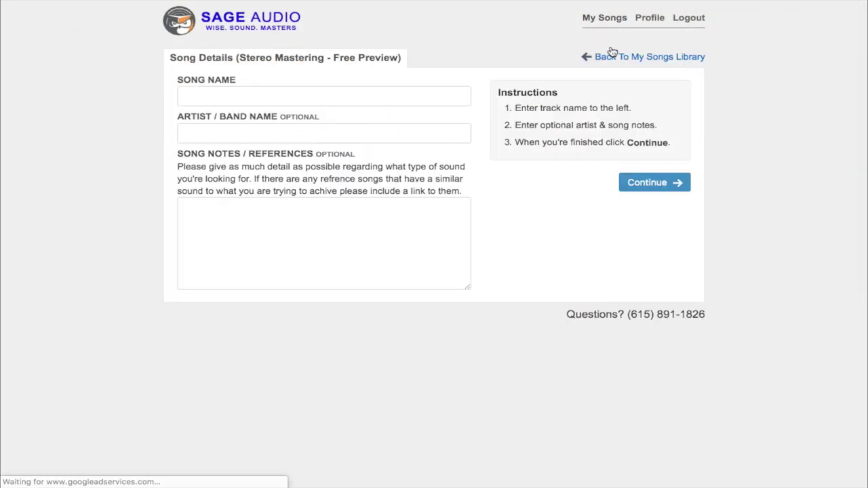
{"action": "left_click", "coordinate": [356, 96]}
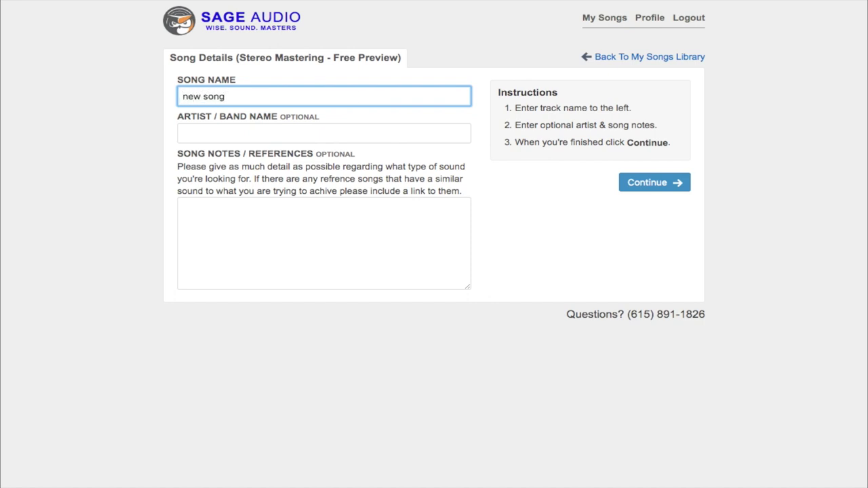
{"action": "left_click", "coordinate": [338, 131]}
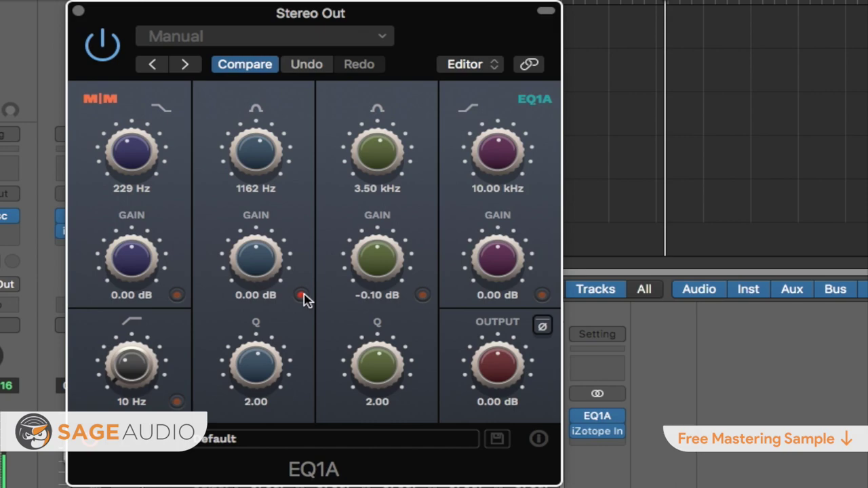
Open iZotope Insight and sweep EQ1A's 3.50 kHz band gain up, then down to -8.30 dB
{"action": "mouse_move", "coordinate": [599, 431]}
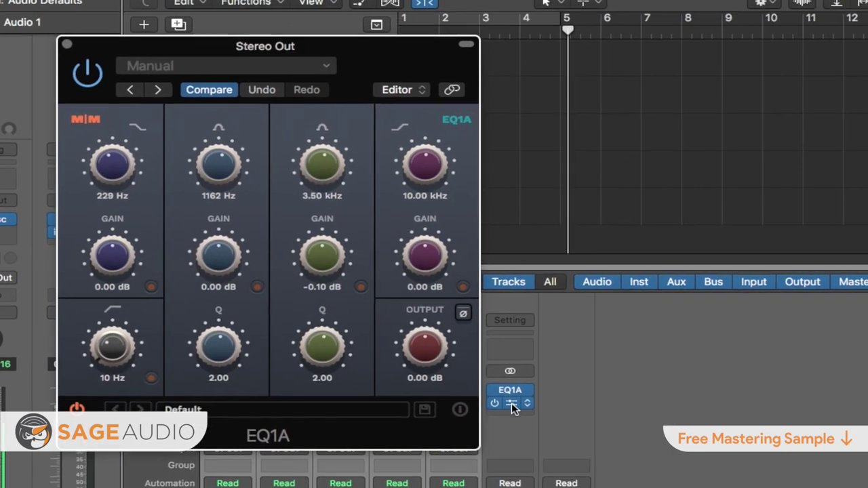
{"action": "left_click", "coordinate": [511, 403]}
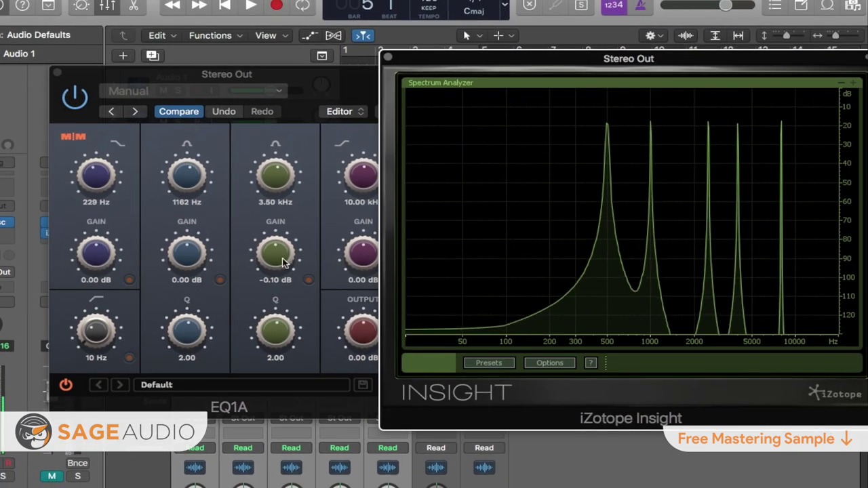
{"action": "left_click_drag", "start_coordinate": [275, 262], "coordinate": [291, 179]}
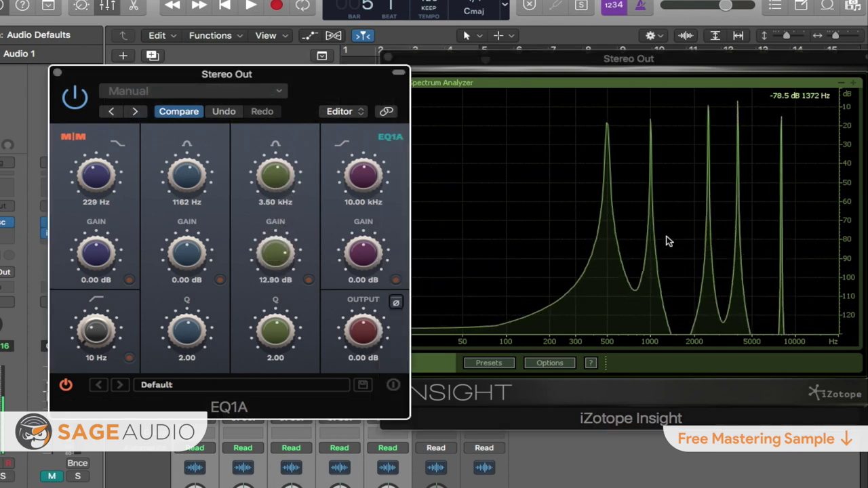
{"action": "left_click_drag", "start_coordinate": [285, 264], "coordinate": [271, 287]}
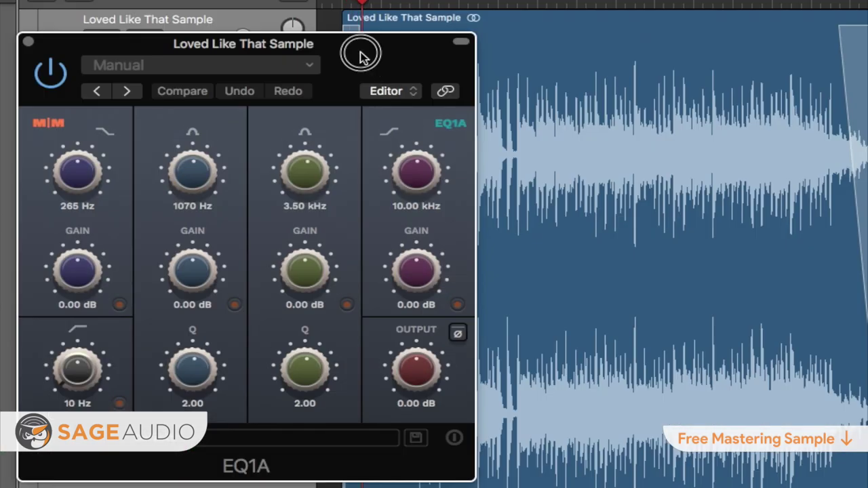
Set EQ1A's low cut to 191 Hz and bring the first band's gain to 0.20 dB
{"action": "left_click_drag", "start_coordinate": [361, 51], "coordinate": [396, 50]}
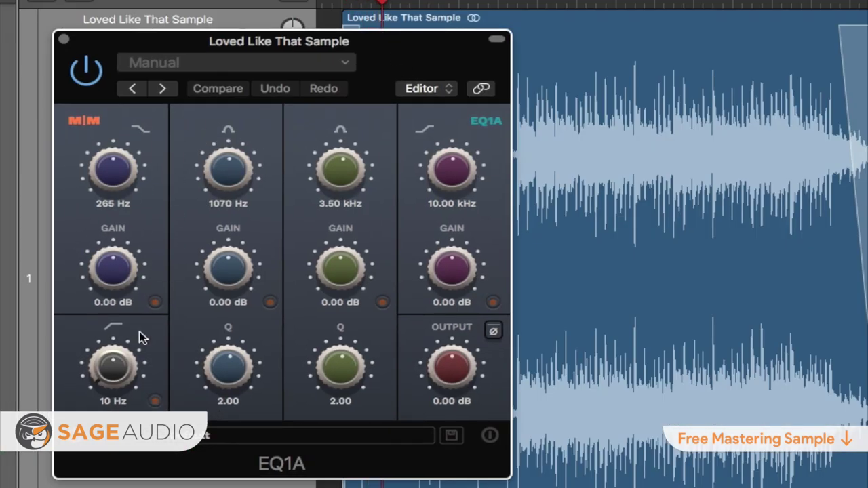
{"action": "left_click_drag", "start_coordinate": [88, 379], "coordinate": [83, 317]}
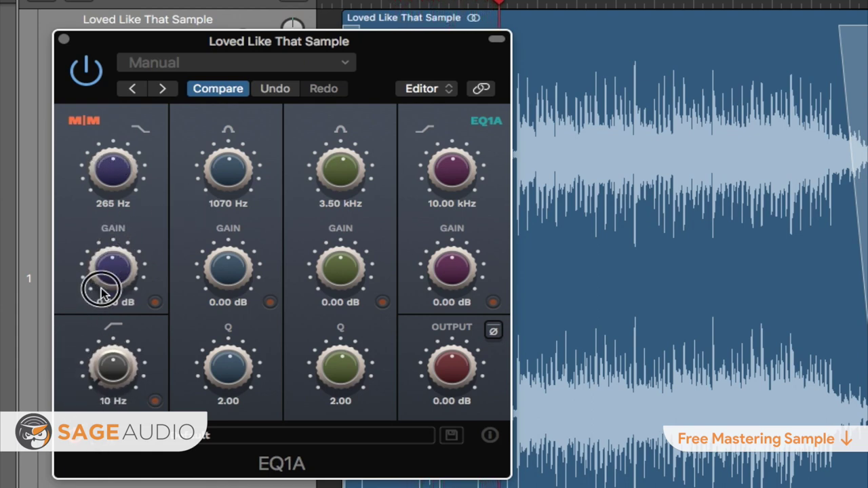
{"action": "left_click_drag", "start_coordinate": [93, 300], "coordinate": [93, 271]}
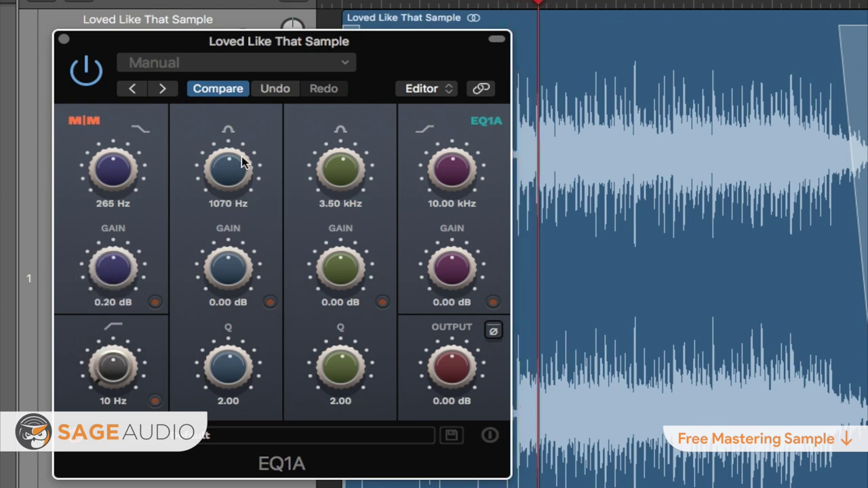
Boost and sweep the second band to end at -0.70 dB, adjust the third band, and raise the top band to 12.10 kHz
{"action": "mouse_move", "coordinate": [231, 223]}
{"action": "left_mouse_down"}
{"action": "mouse_move", "coordinate": [236, 237]}
{"action": "mouse_move", "coordinate": [244, 232]}
{"action": "left_mouse_up"}
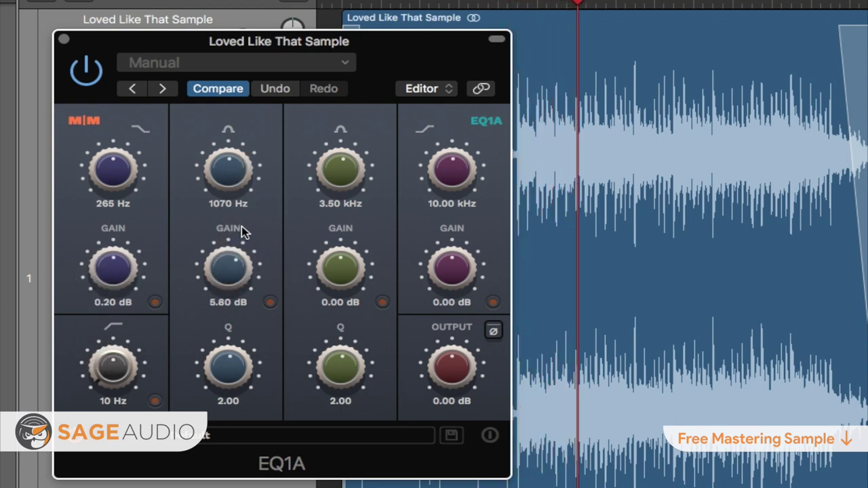
{"action": "left_click_drag", "start_coordinate": [226, 173], "coordinate": [263, 141]}
{"action": "left_click_drag", "start_coordinate": [231, 285], "coordinate": [226, 329]}
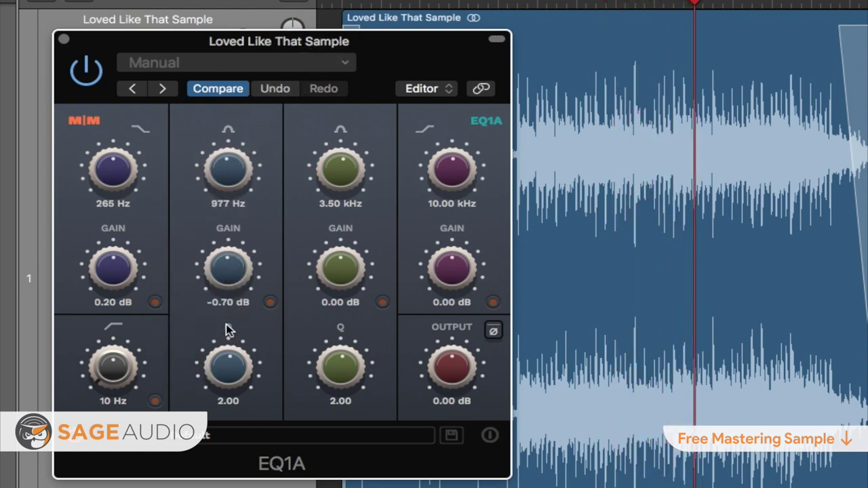
{"action": "left_click_drag", "start_coordinate": [339, 262], "coordinate": [341, 342]}
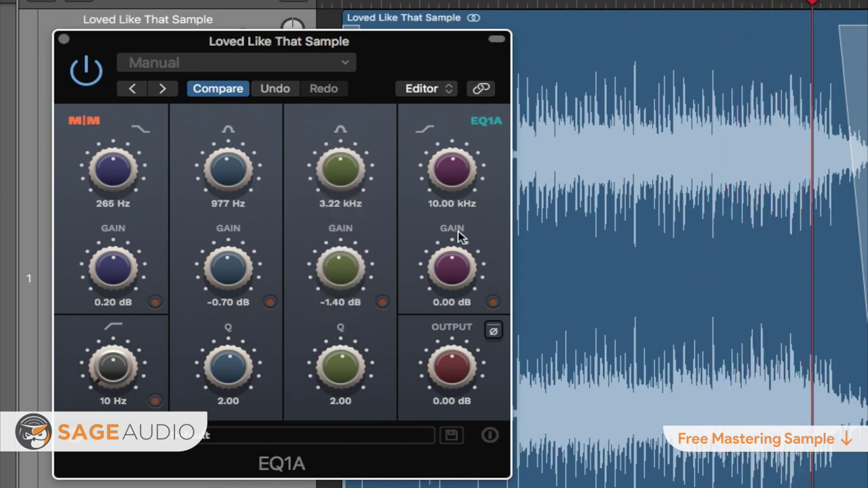
{"action": "left_click_drag", "start_coordinate": [455, 266], "coordinate": [422, 259]}
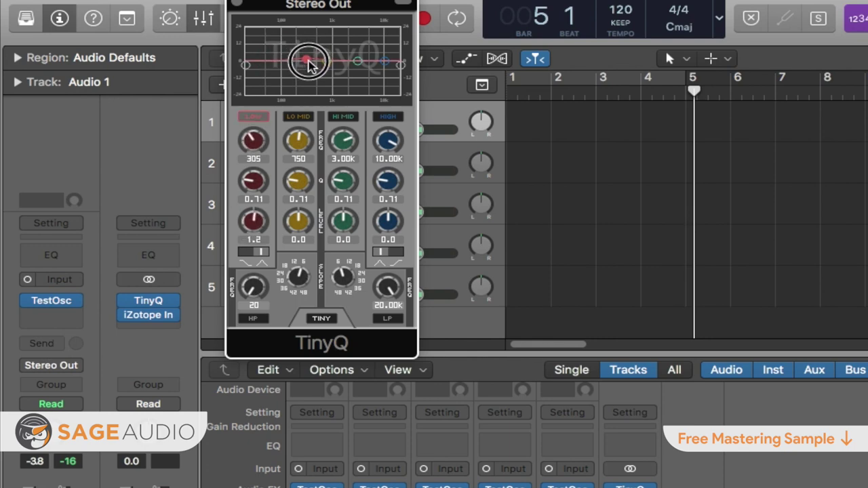
Lower TinyQ's LOW frequency to 133 and cycle the window through HUGE, TINY and LARGE sizes
{"action": "left_click_drag", "start_coordinate": [310, 65], "coordinate": [290, 65]}
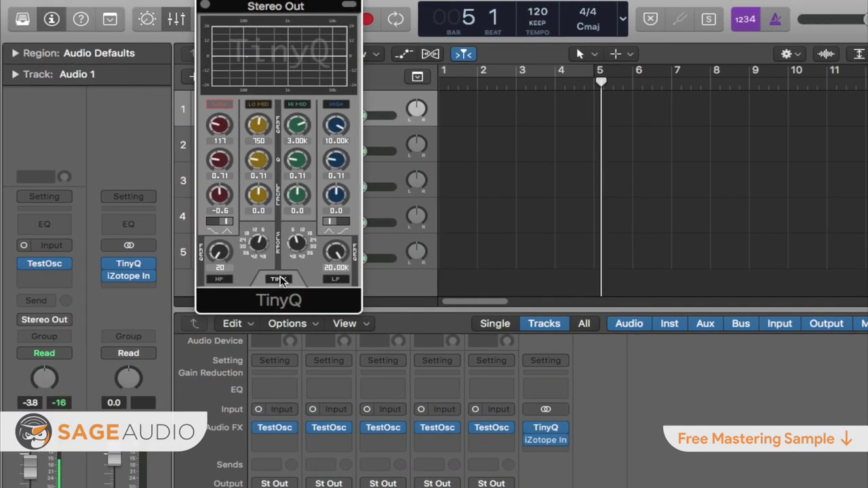
{"action": "left_click", "coordinate": [281, 281]}
{"action": "left_click", "coordinate": [316, 415]}
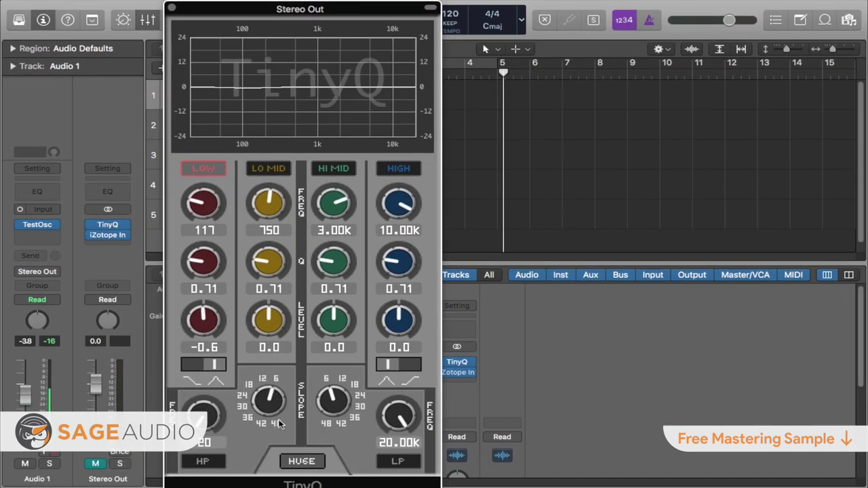
{"action": "left_click", "coordinate": [303, 462]}
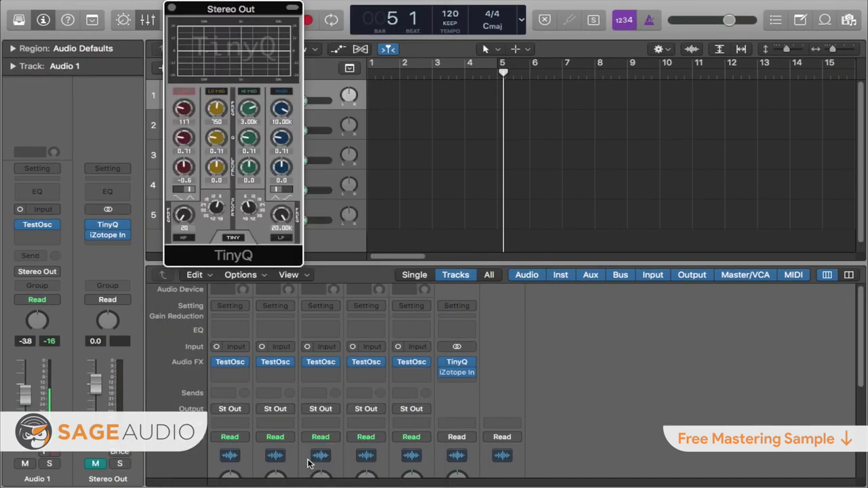
{"action": "left_click", "coordinate": [234, 239]}
With Insight open, boost HI MID 24.0 dB around 1.56 kHz and lower the LP cutoff to 474
{"action": "left_click", "coordinate": [459, 373]}
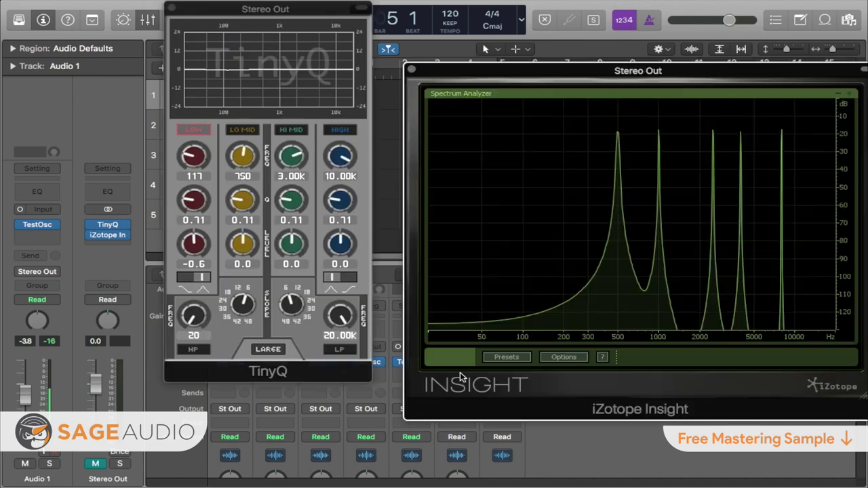
{"action": "mouse_move", "coordinate": [291, 247]}
{"action": "left_mouse_down"}
{"action": "mouse_move", "coordinate": [293, 187]}
{"action": "mouse_move", "coordinate": [291, 271]}
{"action": "mouse_move", "coordinate": [294, 236]}
{"action": "left_mouse_up"}
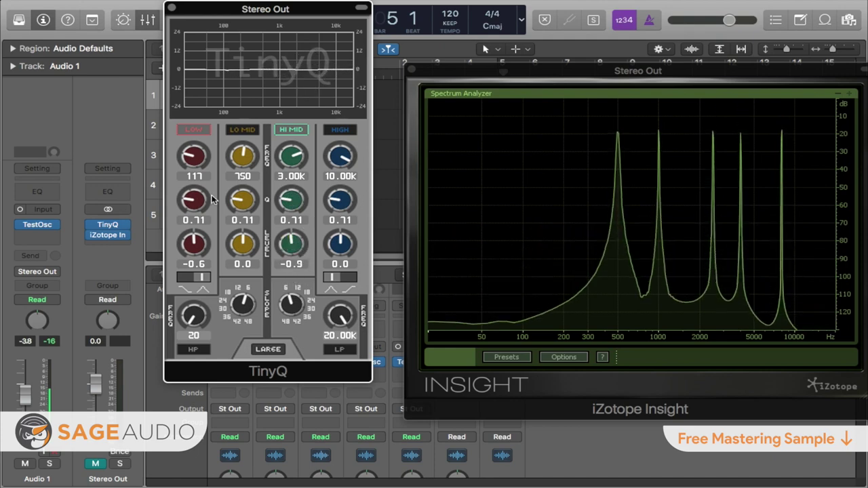
{"action": "left_click_drag", "start_coordinate": [303, 176], "coordinate": [272, 172]}
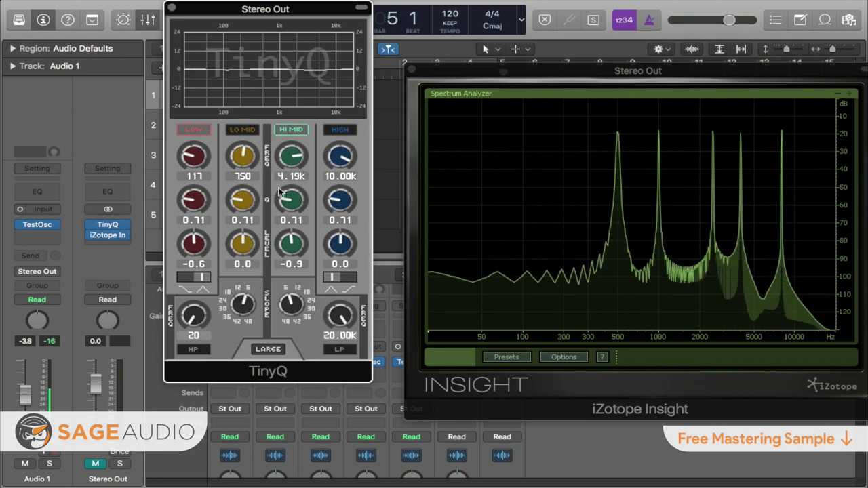
{"action": "left_click_drag", "start_coordinate": [292, 245], "coordinate": [275, 212]}
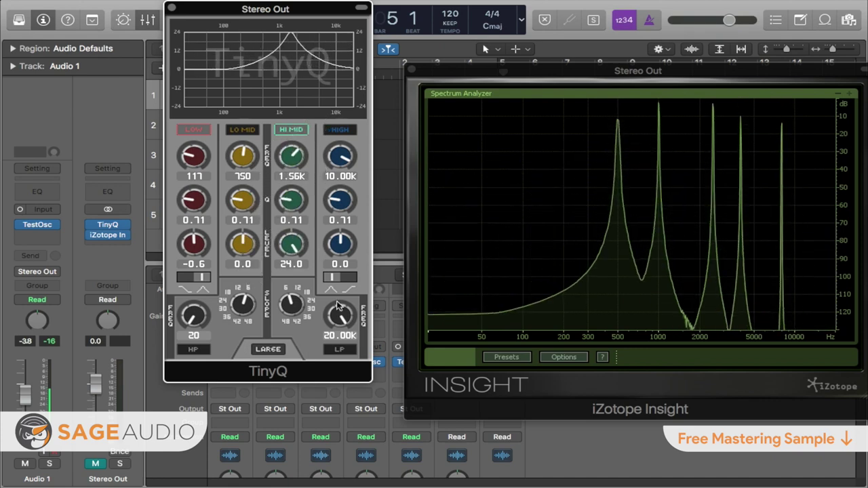
{"action": "left_click_drag", "start_coordinate": [338, 316], "coordinate": [314, 321]}
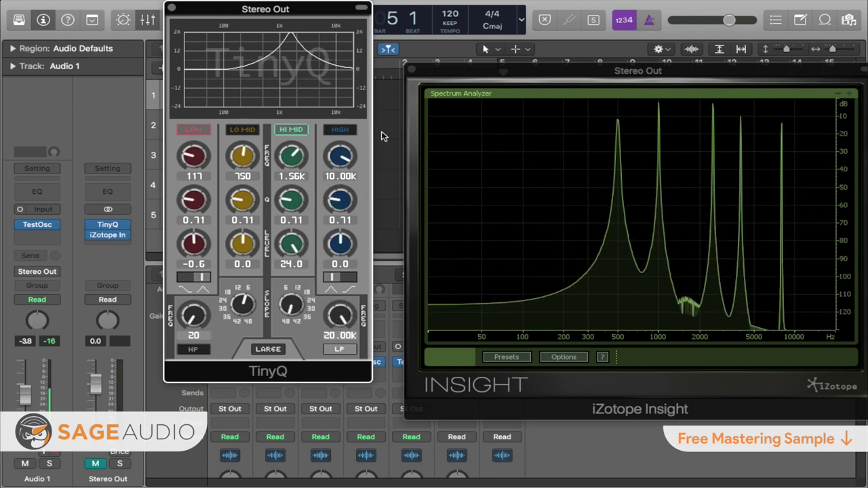
{"action": "left_click_drag", "start_coordinate": [344, 313], "coordinate": [355, 291]}
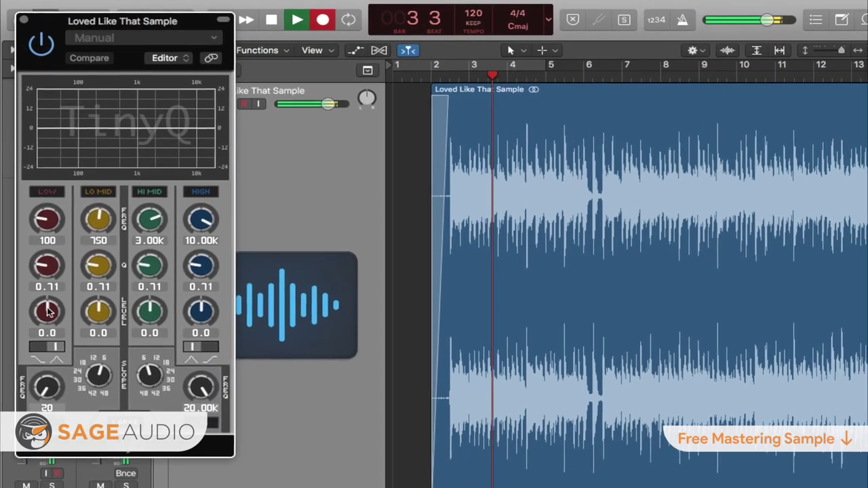
On the song, boost and cut TinyQ's low band, sweep the LP filter to 7.17k, and boost the high-mid band by 6.9 dB
{"action": "left_click_drag", "start_coordinate": [34, 221], "coordinate": [34, 212]}
{"action": "left_click_drag", "start_coordinate": [51, 303], "coordinate": [49, 327]}
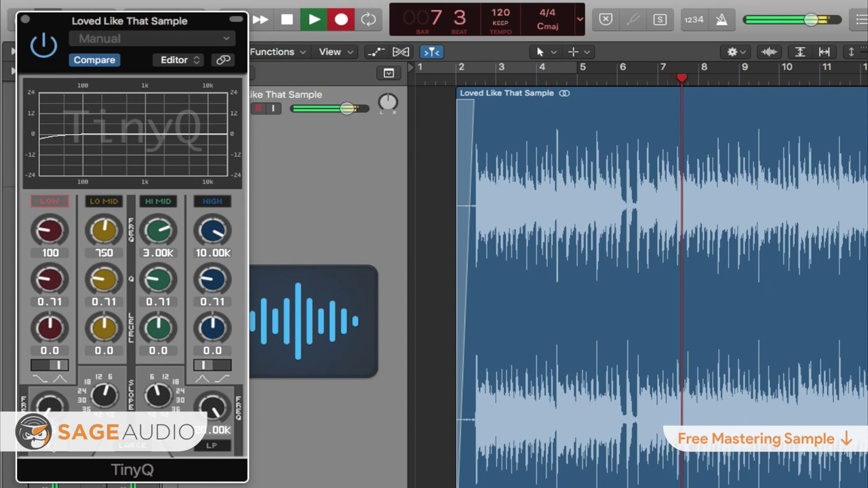
{"action": "left_click", "coordinate": [214, 446]}
{"action": "left_click_drag", "start_coordinate": [212, 421], "coordinate": [211, 455]}
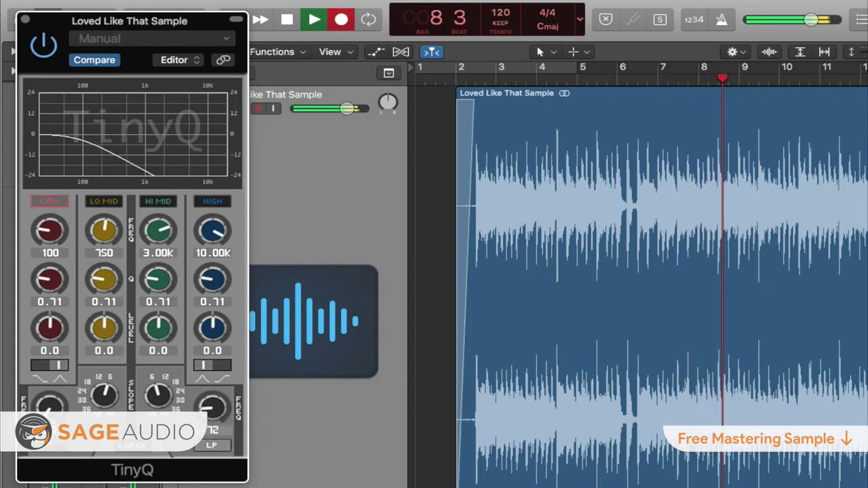
{"action": "left_click_drag", "start_coordinate": [212, 407], "coordinate": [183, 453]}
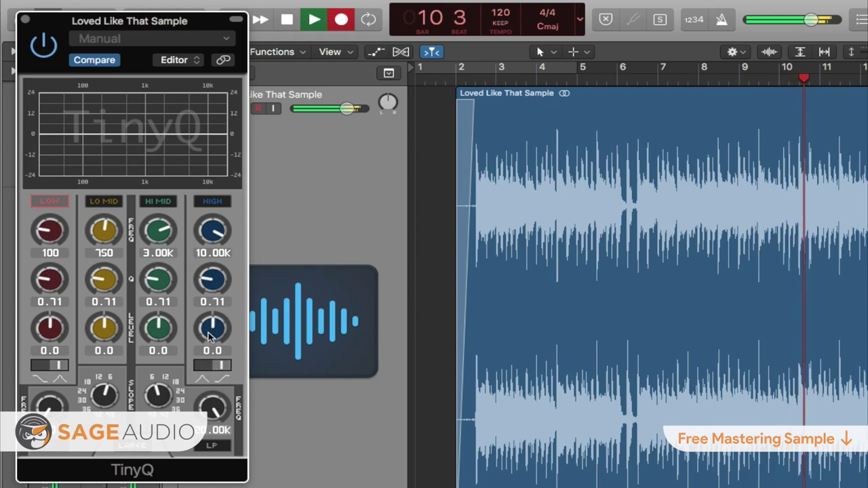
{"action": "mouse_move", "coordinate": [210, 337]}
{"action": "left_mouse_down"}
{"action": "mouse_move", "coordinate": [213, 321]}
{"action": "mouse_move", "coordinate": [199, 362]}
{"action": "mouse_move", "coordinate": [209, 339]}
{"action": "left_mouse_up"}
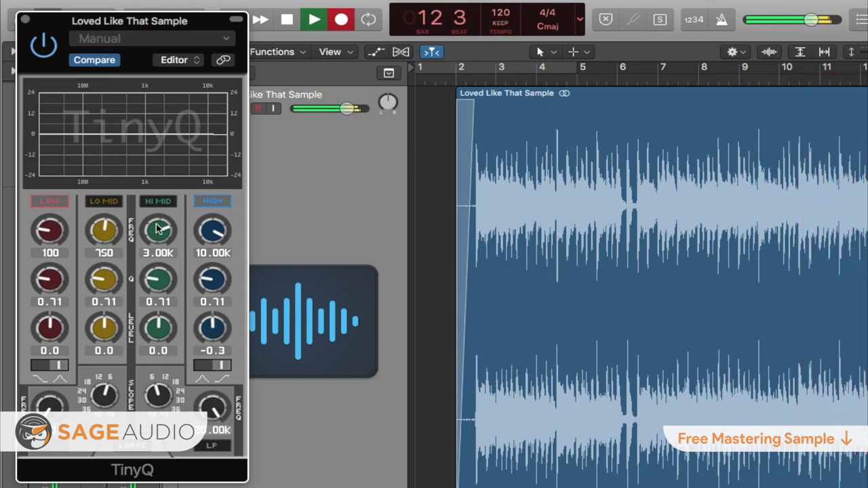
{"action": "left_click_drag", "start_coordinate": [155, 328], "coordinate": [160, 311]}
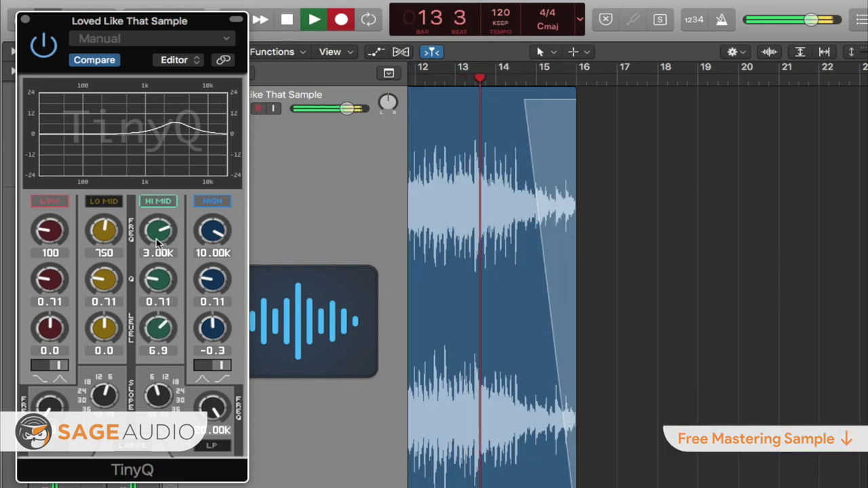
{"action": "mouse_move", "coordinate": [158, 245]}
{"action": "left_mouse_down"}
{"action": "mouse_move", "coordinate": [170, 197]}
{"action": "mouse_move", "coordinate": [136, 312]}
{"action": "mouse_move", "coordinate": [135, 282]}
{"action": "mouse_move", "coordinate": [154, 247]}
{"action": "left_mouse_up"}
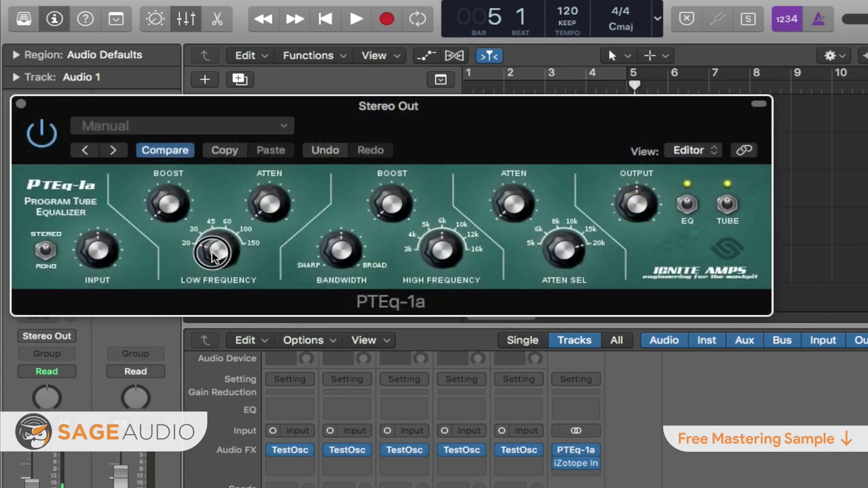
Adjust PTEq-1a's Low Frequency, Atten Sel, Atten and Bandwidth knobs
{"action": "mouse_move", "coordinate": [212, 255]}
{"action": "left_mouse_down"}
{"action": "mouse_move", "coordinate": [219, 194]}
{"action": "mouse_move", "coordinate": [210, 239]}
{"action": "left_mouse_up"}
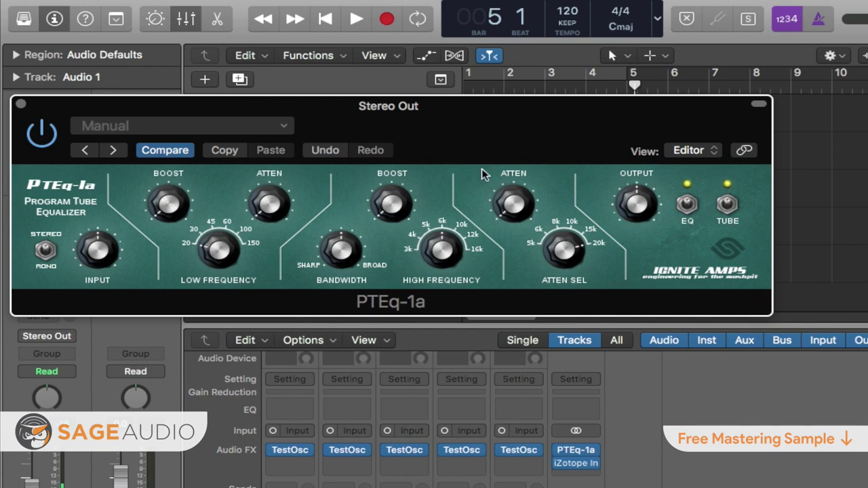
{"action": "left_click_drag", "start_coordinate": [570, 251], "coordinate": [563, 328]}
{"action": "left_click_drag", "start_coordinate": [512, 203], "coordinate": [512, 183]}
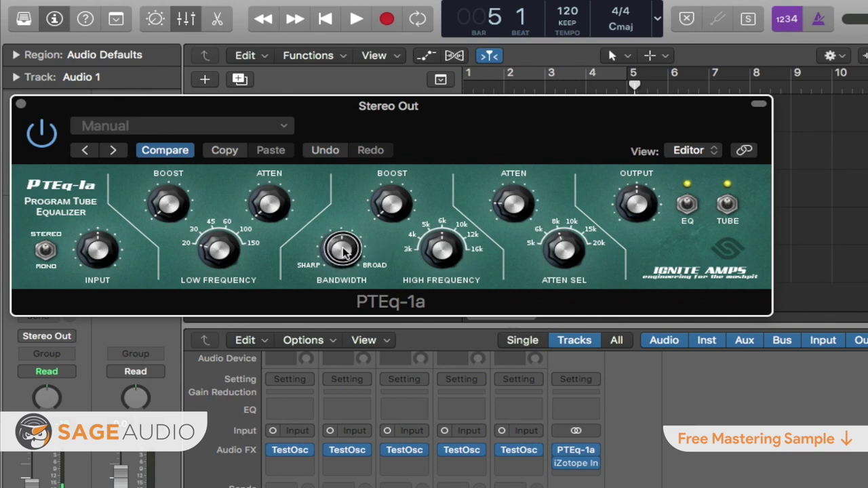
{"action": "mouse_move", "coordinate": [343, 252]}
{"action": "left_mouse_down"}
{"action": "mouse_move", "coordinate": [348, 208]}
{"action": "mouse_move", "coordinate": [343, 304]}
{"action": "mouse_move", "coordinate": [344, 253]}
{"action": "left_mouse_up"}
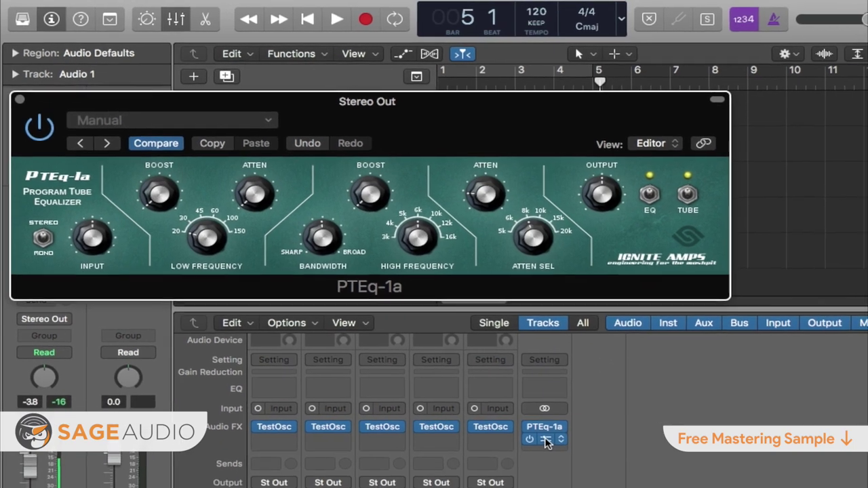
Open iZotope Insight and compare PTEq-1a with its TUBE and EQ stages off and back on
{"action": "left_click", "coordinate": [576, 464]}
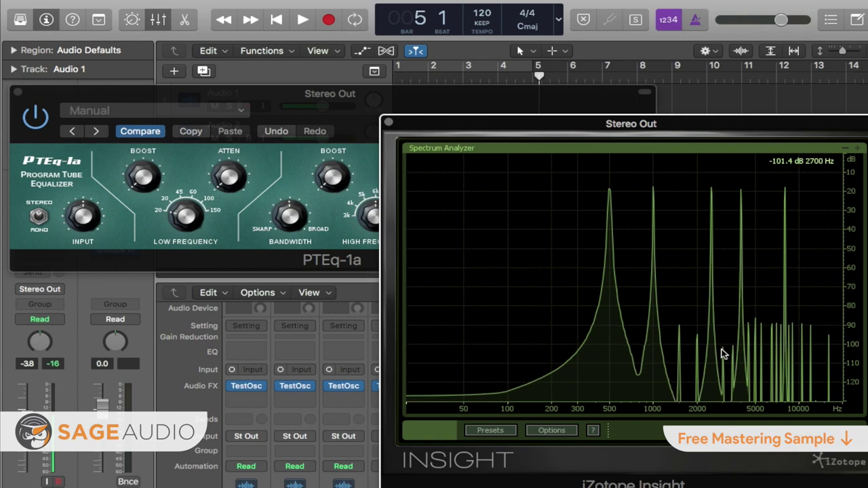
{"action": "left_click", "coordinate": [479, 110]}
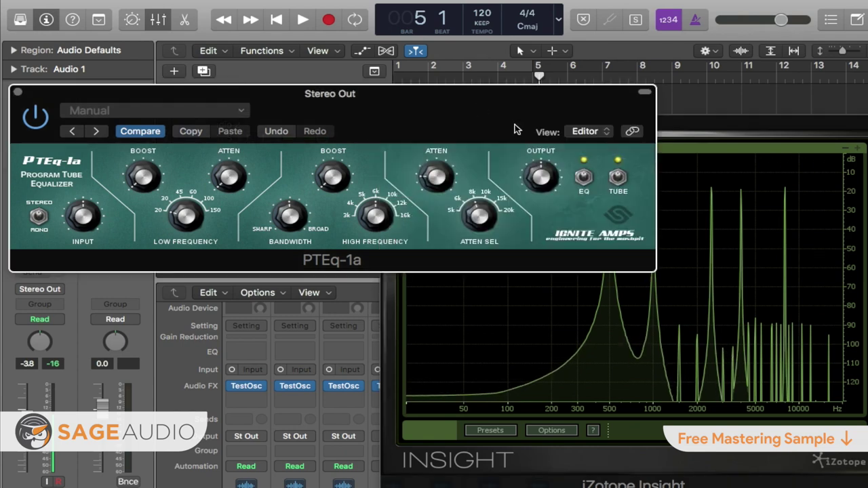
{"action": "left_click", "coordinate": [617, 178]}
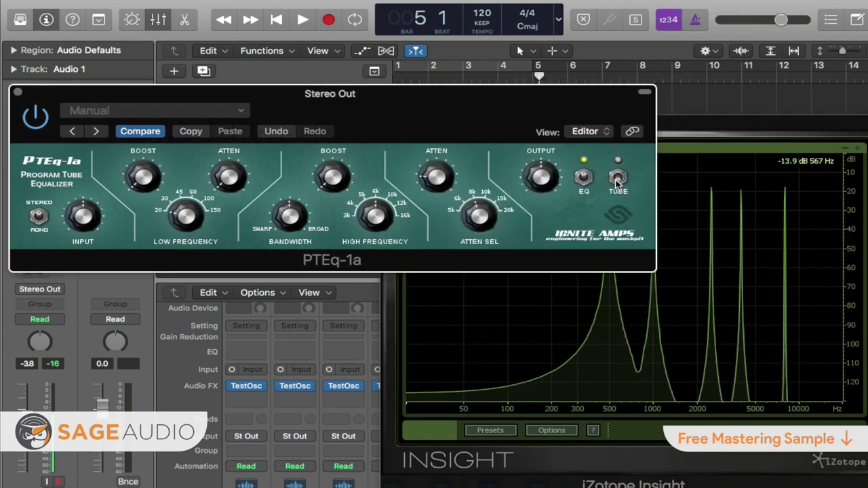
{"action": "left_click", "coordinate": [583, 178]}
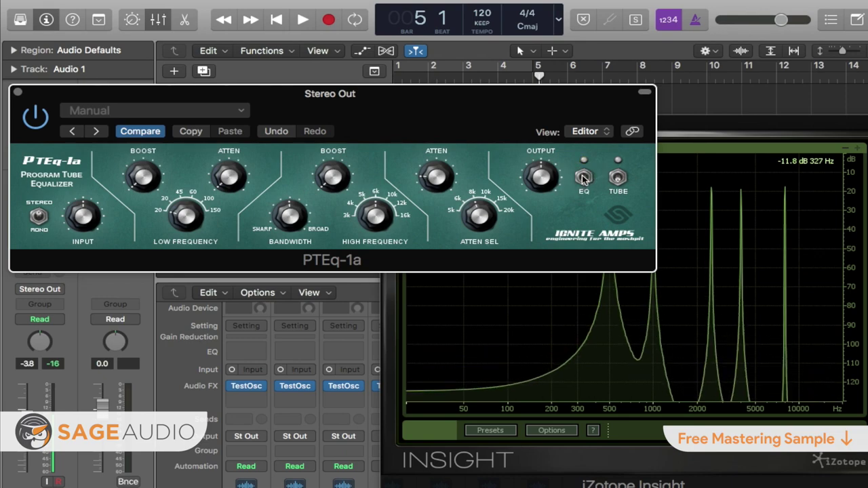
{"action": "left_click", "coordinate": [582, 178]}
{"action": "left_click", "coordinate": [619, 177]}
{"action": "left_click", "coordinate": [619, 178]}
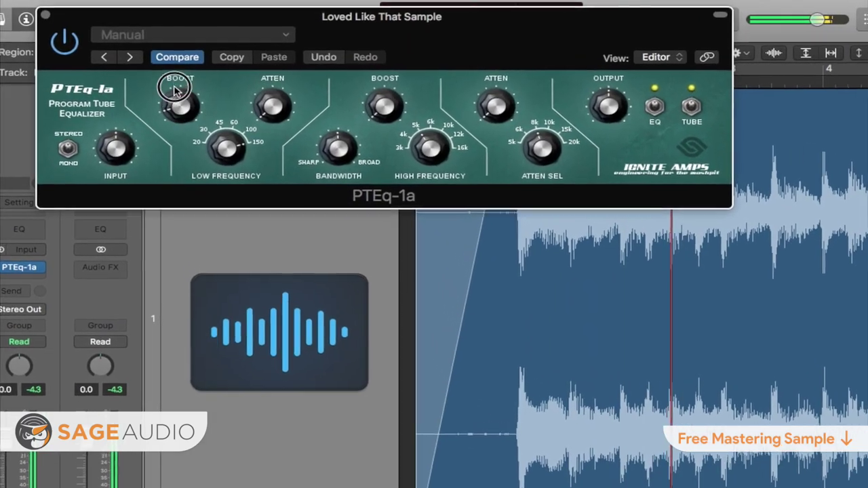
Adjust PTEq-1a's low-frequency boost, then raise and sweep the high-frequency boost on the song
{"action": "left_click", "coordinate": [175, 54]}
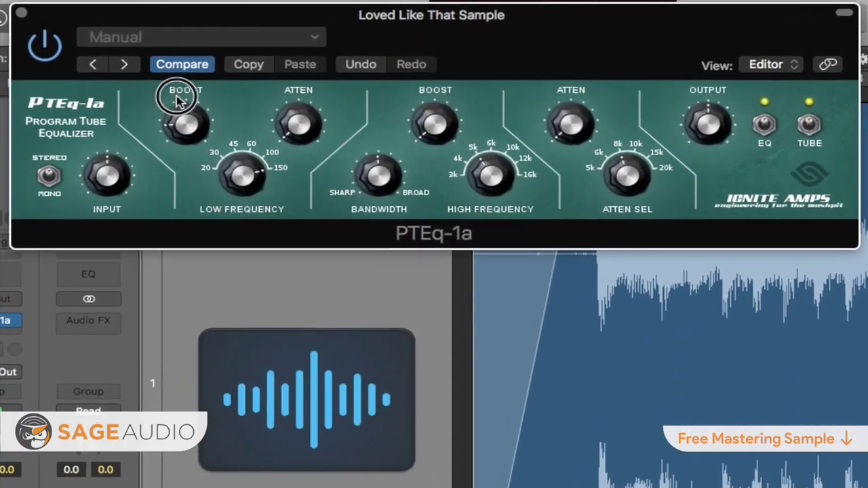
{"action": "left_click", "coordinate": [280, 117]}
{"action": "left_click_drag", "start_coordinate": [291, 125], "coordinate": [320, 249]}
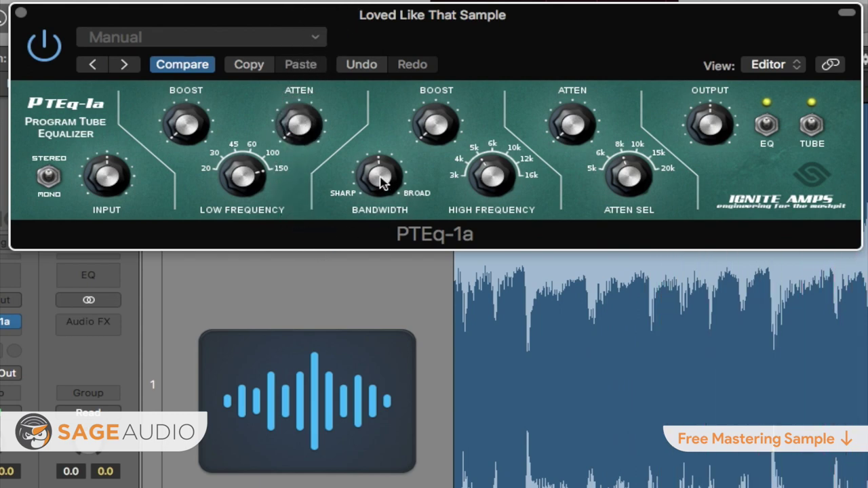
{"action": "left_click_drag", "start_coordinate": [437, 121], "coordinate": [386, 178]}
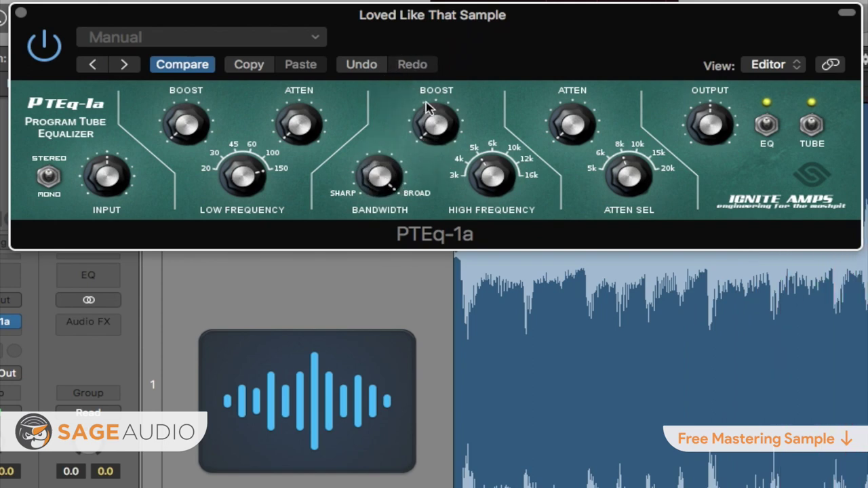
{"action": "left_click_drag", "start_coordinate": [436, 121], "coordinate": [442, 82]}
{"action": "left_click_drag", "start_coordinate": [490, 175], "coordinate": [505, 126]}
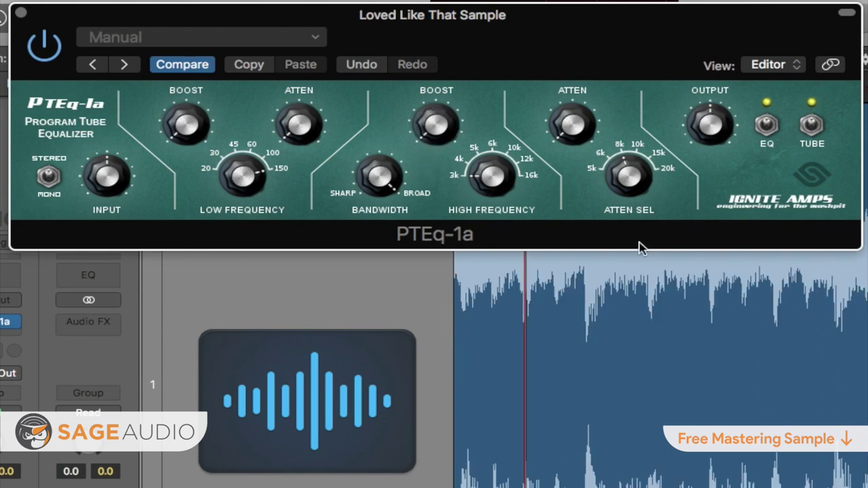
Set the attenuation frequency to 10k, increase the high attenuation, and toggle TUBE off and on
{"action": "left_click_drag", "start_coordinate": [634, 176], "coordinate": [634, 143]}
{"action": "left_click_drag", "start_coordinate": [573, 125], "coordinate": [561, 102]}
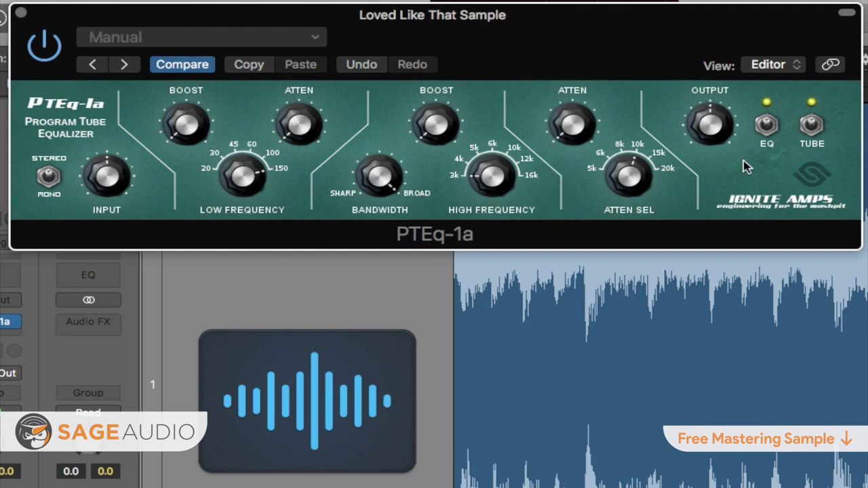
{"action": "left_click", "coordinate": [812, 126]}
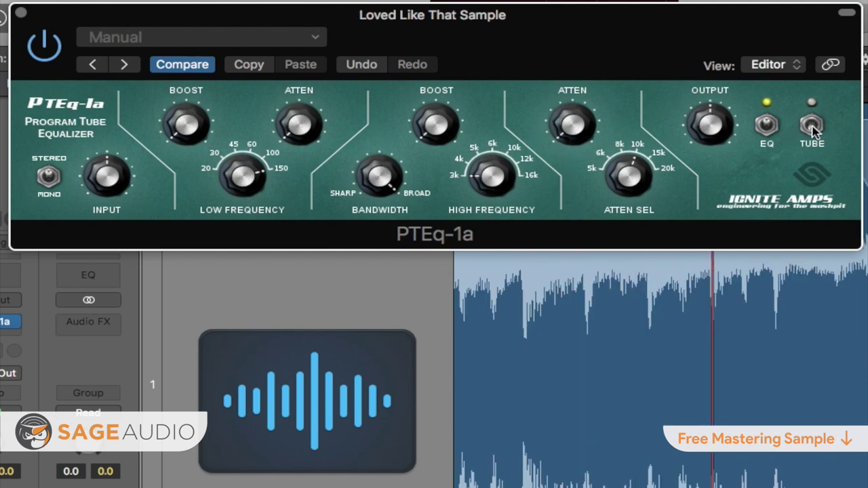
{"action": "left_click", "coordinate": [812, 126]}
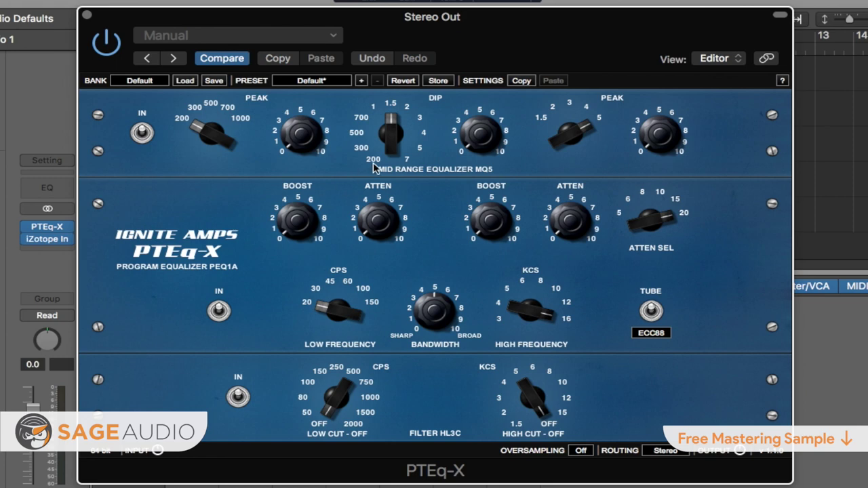
Adjust PTEq-X's controls, change the low-cut frequency, and set the high cut near 2 kHz
{"action": "mouse_move", "coordinate": [477, 143]}
{"action": "left_mouse_down"}
{"action": "mouse_move", "coordinate": [471, 77]}
{"action": "mouse_move", "coordinate": [462, 101]}
{"action": "mouse_move", "coordinate": [483, 155]}
{"action": "left_mouse_up"}
{"action": "left_click_drag", "start_coordinate": [385, 213], "coordinate": [390, 252]}
{"action": "left_click_drag", "start_coordinate": [332, 404], "coordinate": [339, 421]}
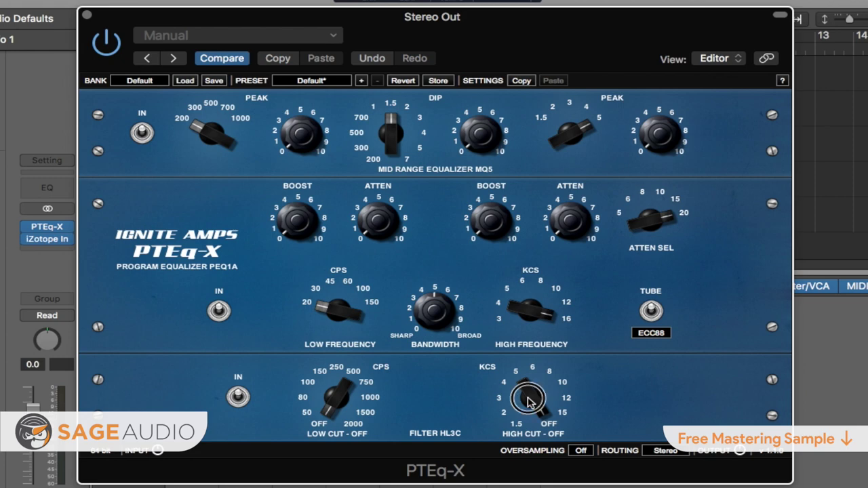
{"action": "left_click_drag", "start_coordinate": [530, 401], "coordinate": [561, 376]}
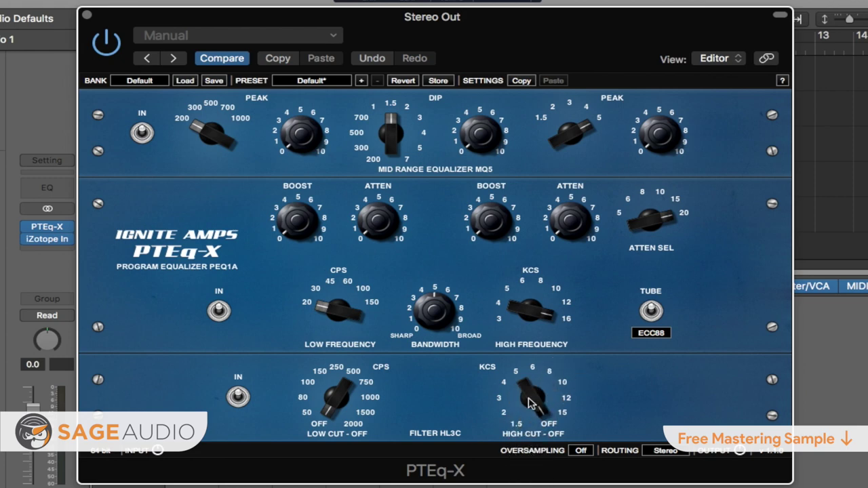
Leave oversampling off, toggle the tube stage off and on, and keep the ECC88 tube
{"action": "left_click", "coordinate": [583, 453]}
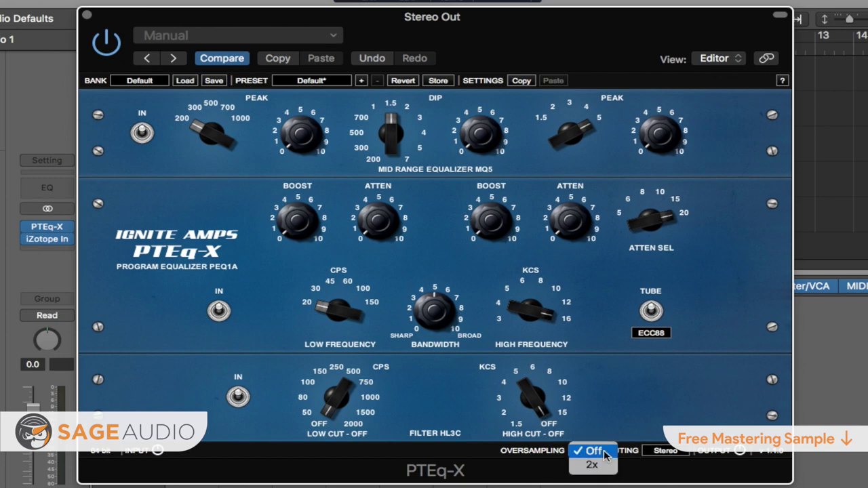
{"action": "left_click", "coordinate": [592, 450]}
{"action": "left_click", "coordinate": [650, 310]}
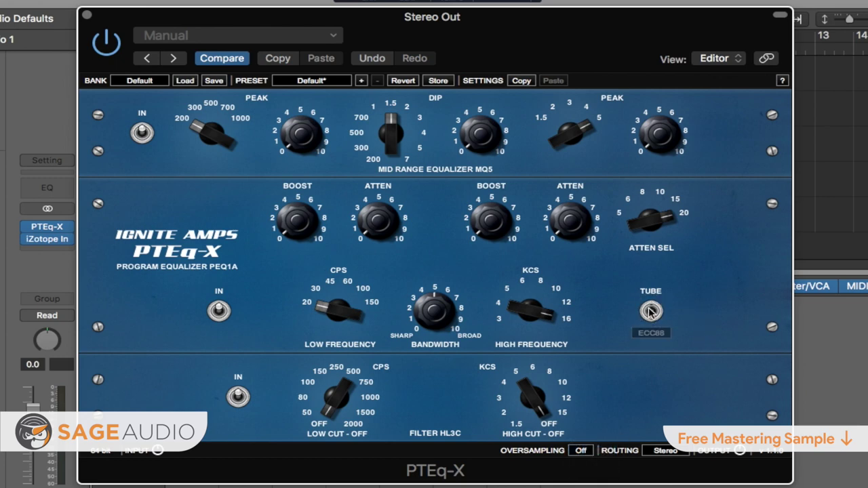
{"action": "left_click", "coordinate": [650, 311]}
{"action": "left_click", "coordinate": [654, 336]}
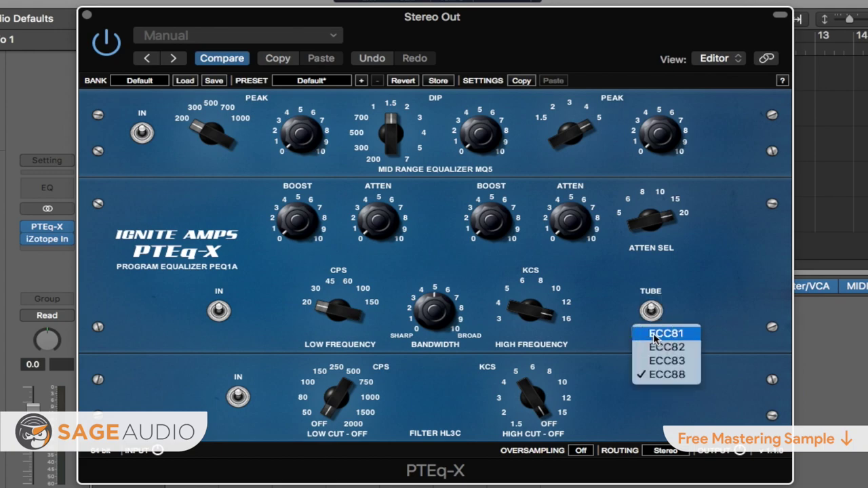
{"action": "left_click", "coordinate": [667, 374]}
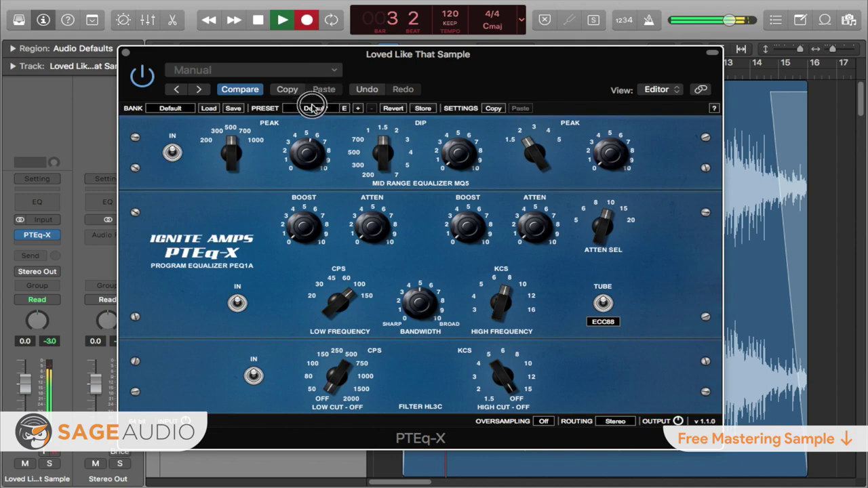
Adjust PTEq-X's peak, dip, boost and high-frequency boost knobs on the song
{"action": "left_click_drag", "start_coordinate": [299, 158], "coordinate": [298, 159]}
{"action": "left_click_drag", "start_coordinate": [452, 150], "coordinate": [461, 178]}
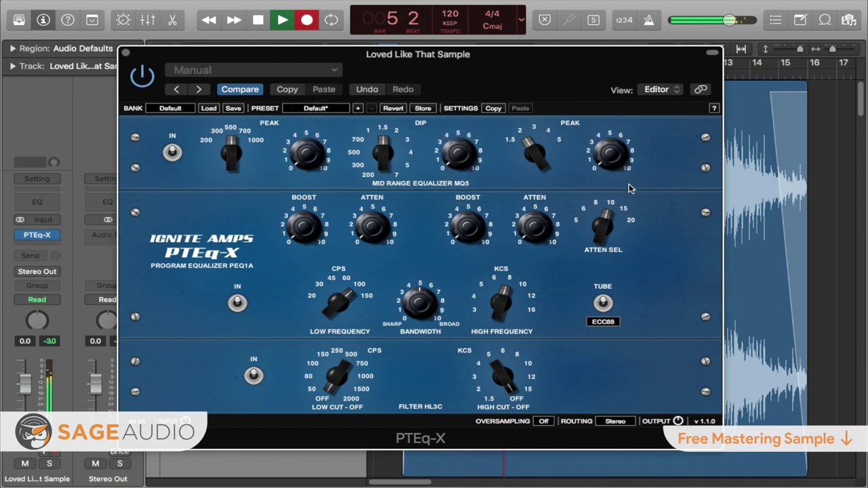
{"action": "mouse_move", "coordinate": [615, 137]}
{"action": "left_mouse_down"}
{"action": "mouse_move", "coordinate": [633, 91]}
{"action": "mouse_move", "coordinate": [608, 147]}
{"action": "left_mouse_up"}
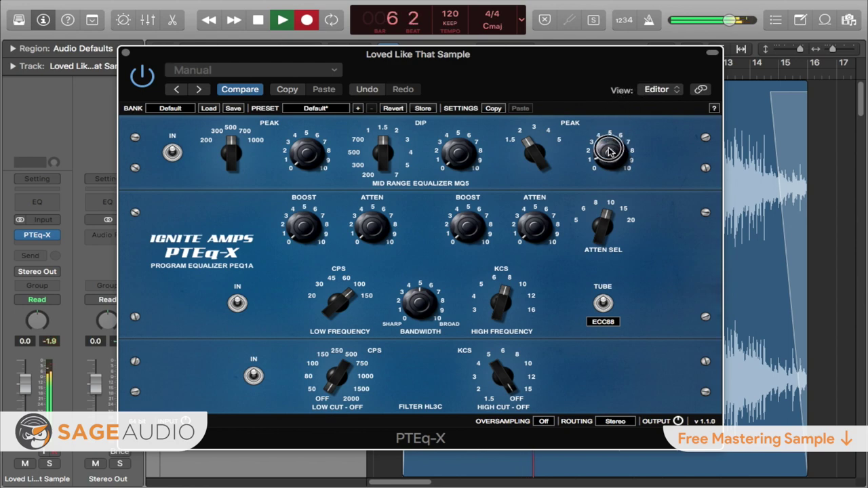
{"action": "mouse_move", "coordinate": [303, 213]}
{"action": "left_mouse_down"}
{"action": "mouse_move", "coordinate": [312, 185]}
{"action": "mouse_move", "coordinate": [307, 216]}
{"action": "left_mouse_up"}
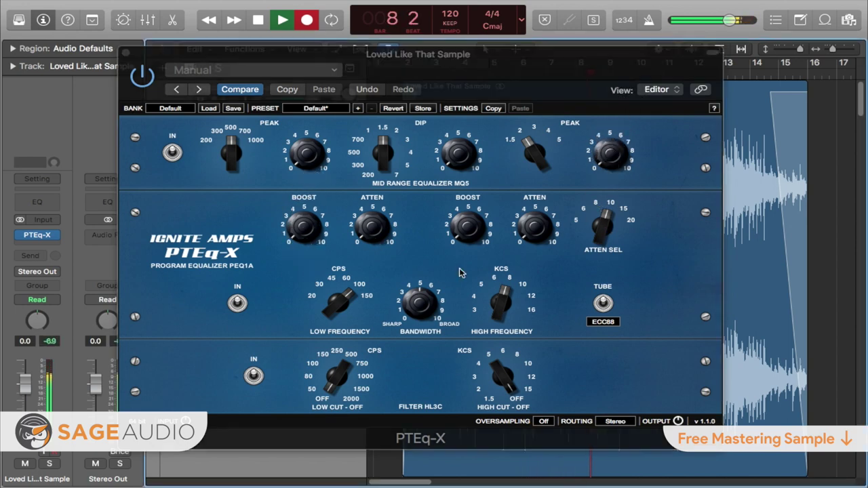
{"action": "left_click_drag", "start_coordinate": [472, 228], "coordinate": [483, 178]}
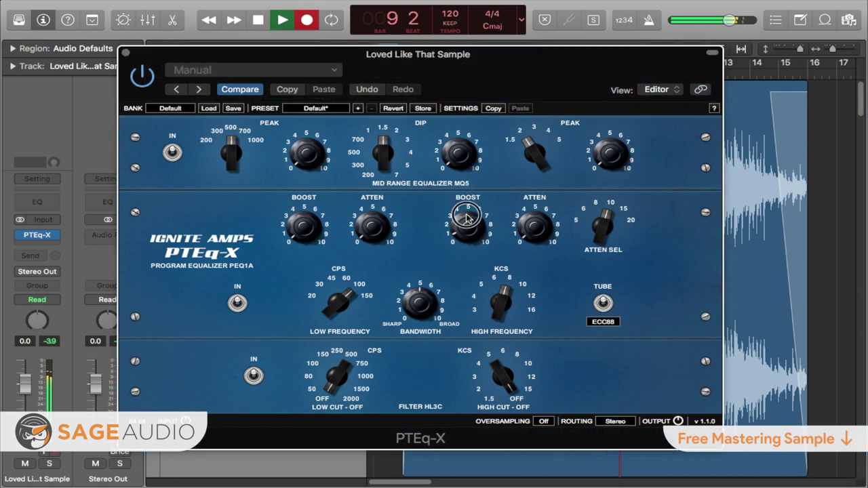
{"action": "left_click_drag", "start_coordinate": [467, 217], "coordinate": [470, 274]}
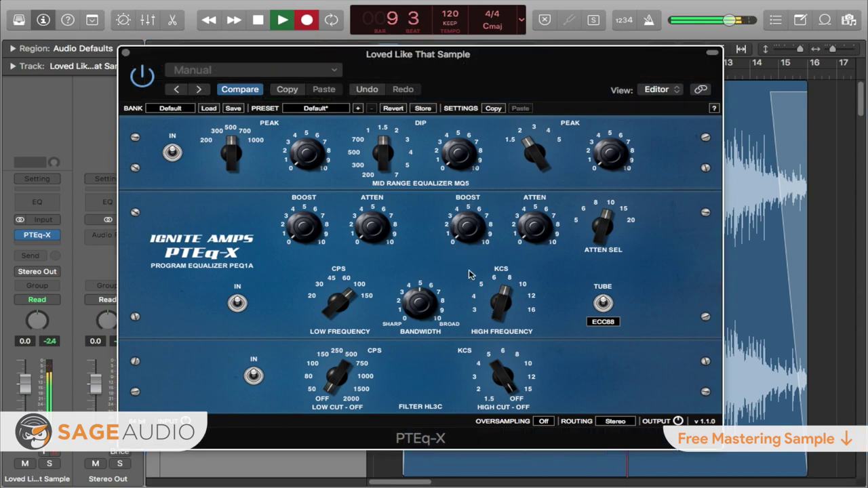
Switch the tube to ECC82, adjust the low cut, and lower the high cut frequency
{"action": "left_click", "coordinate": [609, 320]}
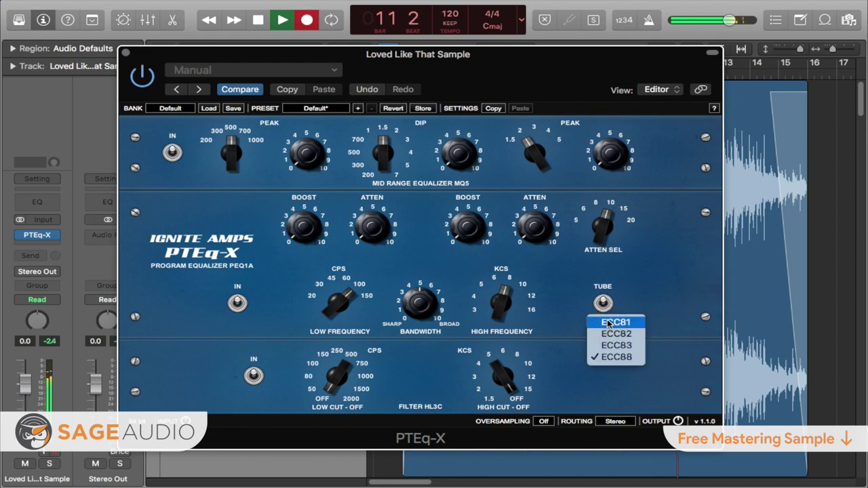
{"action": "left_click", "coordinate": [612, 336]}
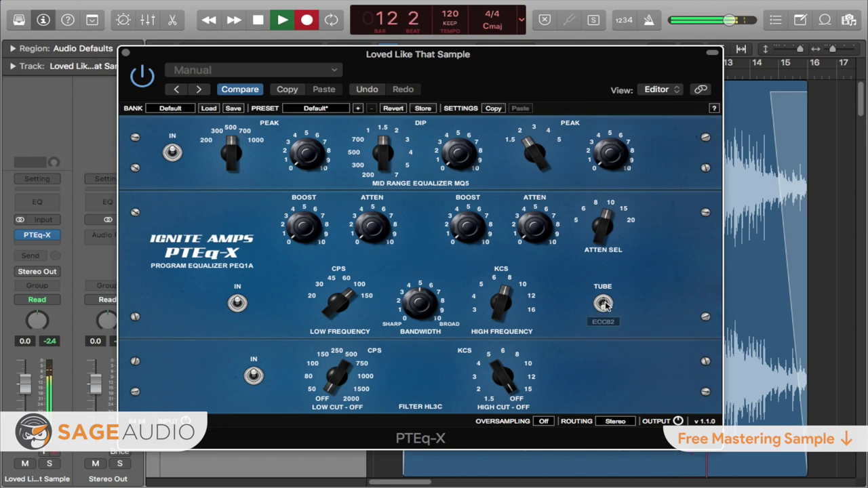
{"action": "left_click", "coordinate": [366, 256]}
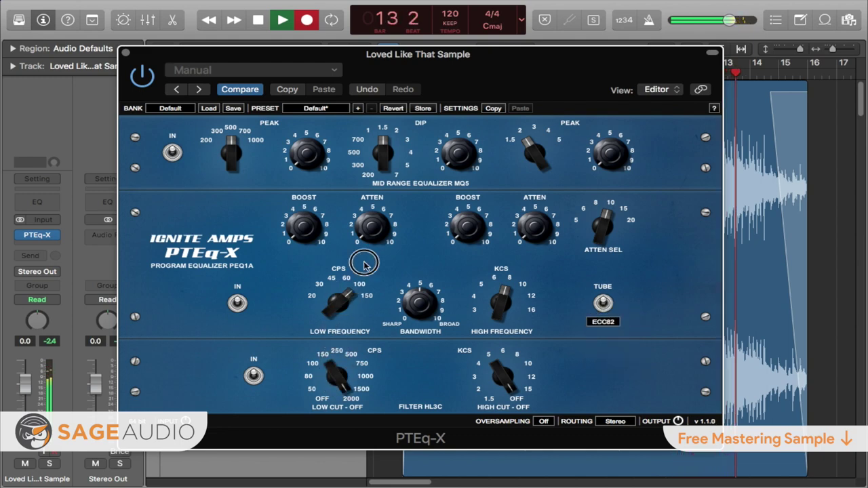
{"action": "left_click", "coordinate": [323, 370]}
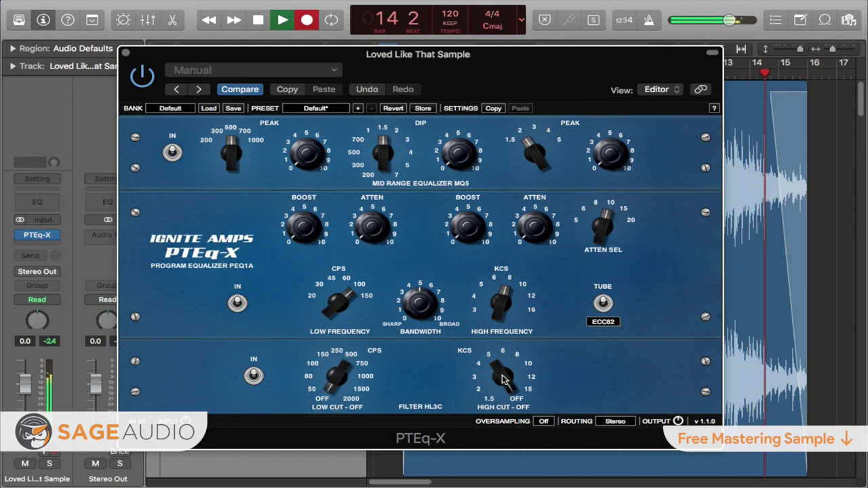
{"action": "left_click_drag", "start_coordinate": [502, 377], "coordinate": [557, 313]}
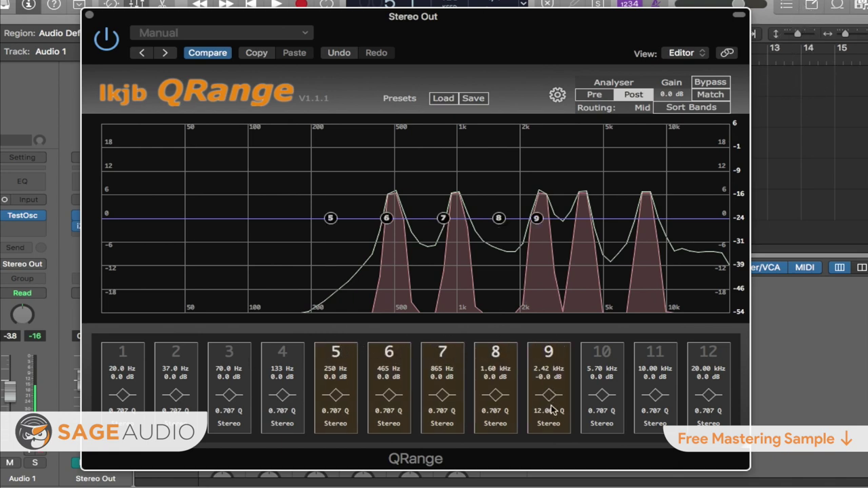
Narrow QRange band 9 to Q 16, cut it to -8.9 dB, and route it Left
{"action": "left_click_drag", "start_coordinate": [460, 483], "coordinate": [584, 345]}
{"action": "left_click_drag", "start_coordinate": [540, 232], "coordinate": [540, 254]}
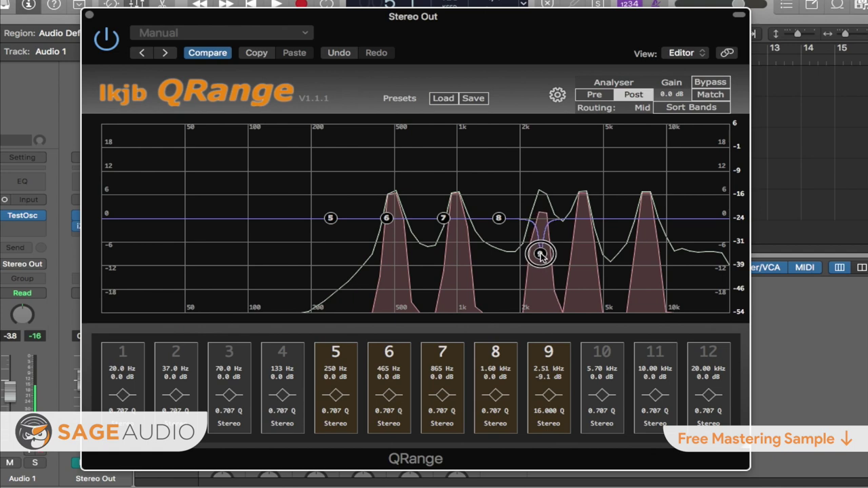
{"action": "left_click", "coordinate": [549, 424]}
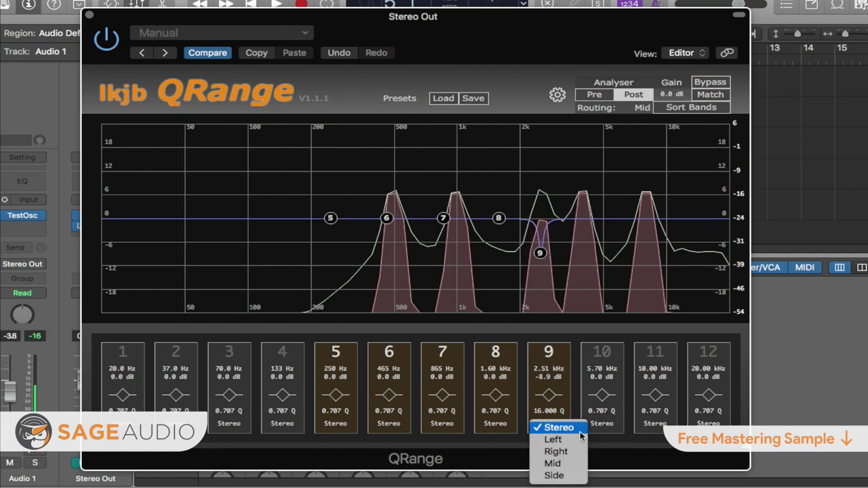
{"action": "left_click", "coordinate": [552, 439]}
Cycle band 9's channel through Mid, Side and Right, then return it to Stereo
{"action": "left_click", "coordinate": [553, 424]}
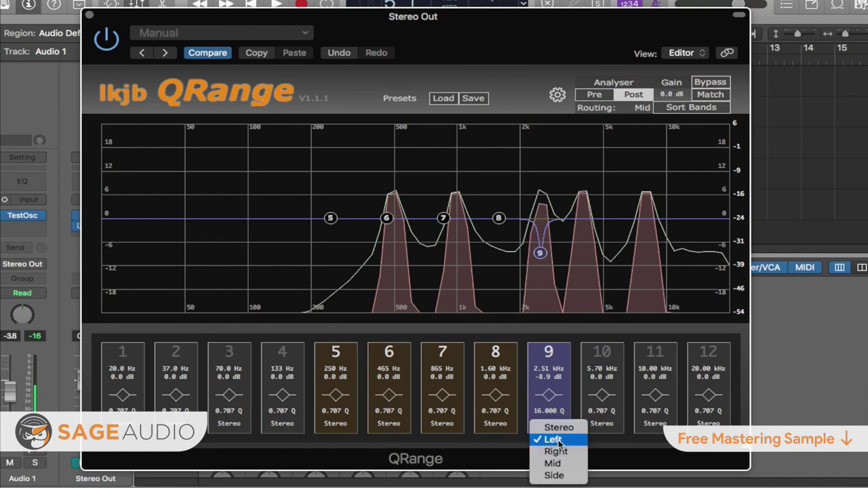
{"action": "left_click", "coordinate": [553, 463]}
{"action": "left_click", "coordinate": [553, 426]}
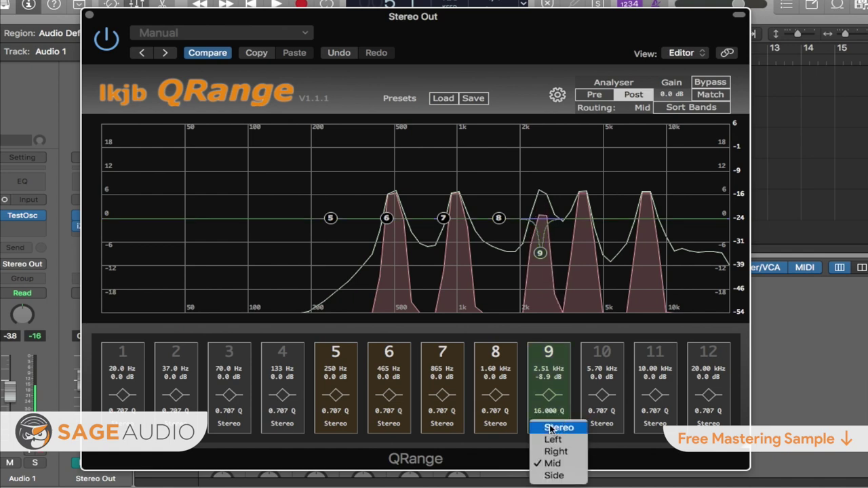
{"action": "left_click", "coordinate": [557, 475]}
{"action": "left_click", "coordinate": [560, 426]}
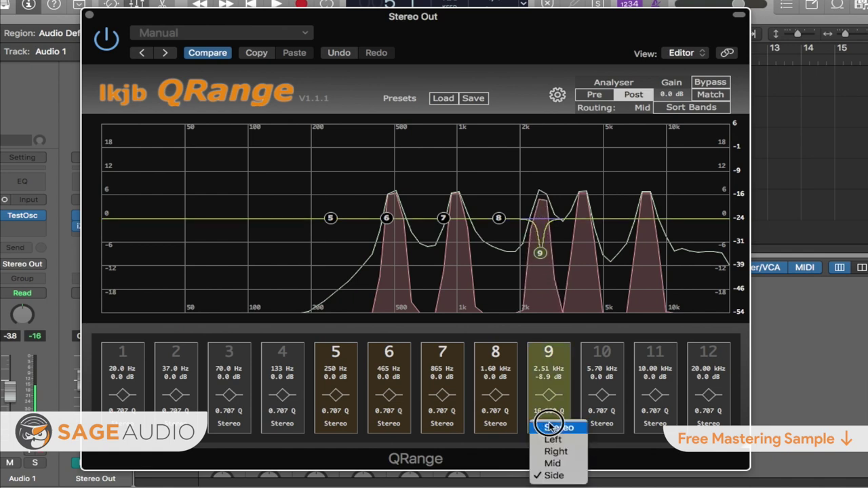
{"action": "left_click", "coordinate": [552, 452]}
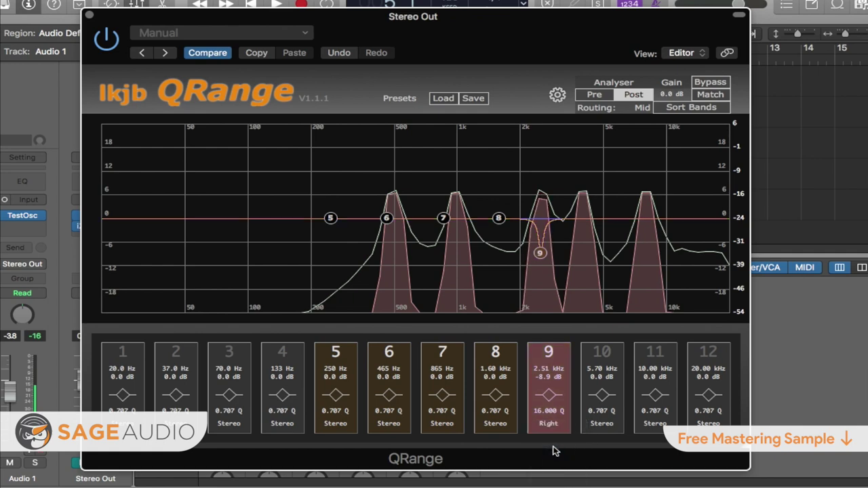
{"action": "left_click", "coordinate": [557, 425]}
{"action": "left_click", "coordinate": [556, 428]}
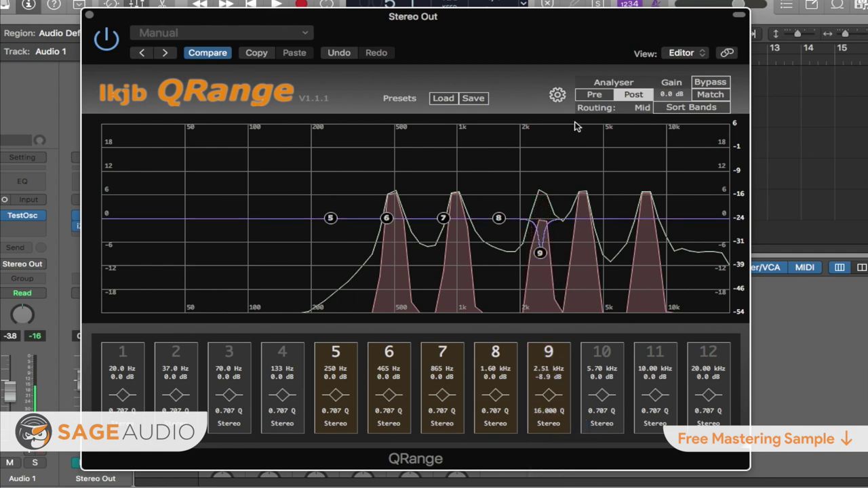
{"action": "left_click", "coordinate": [557, 96]}
Set QRange's latency to Medium (Linear Phase) and confirm the choice
{"action": "mouse_move", "coordinate": [605, 152]}
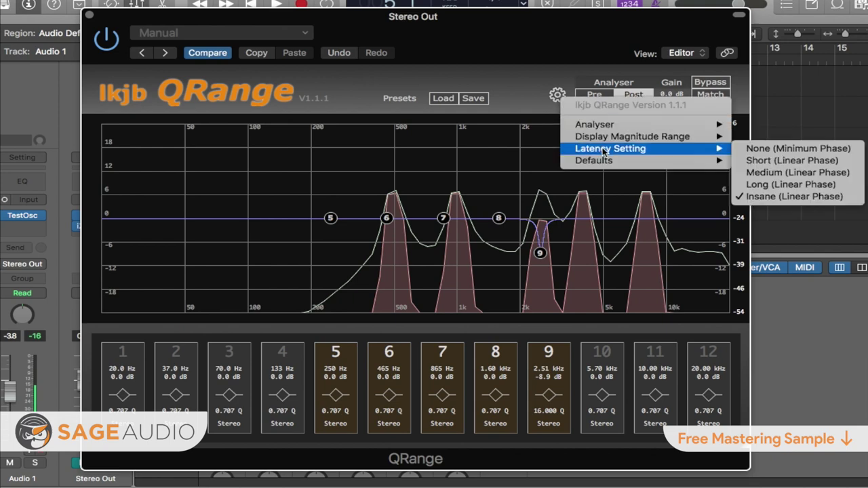
{"action": "left_click", "coordinate": [815, 172]}
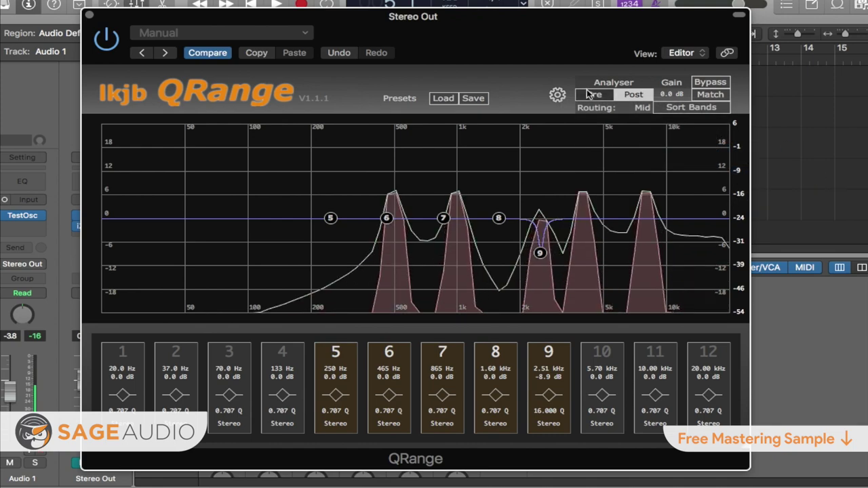
{"action": "left_click", "coordinate": [558, 95]}
{"action": "mouse_move", "coordinate": [594, 153]}
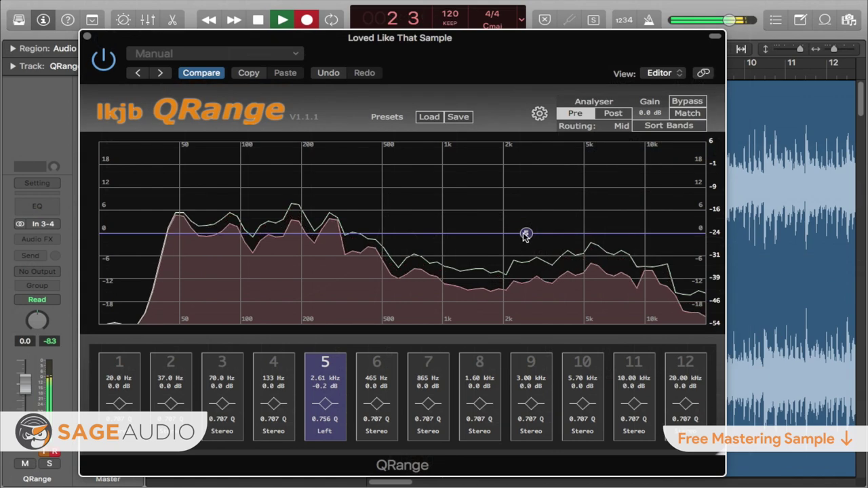
Move band 5 to 715 Hz on the song's spectrum, keeping it on Stereo
{"action": "left_click_drag", "start_coordinate": [523, 232], "coordinate": [411, 233]}
{"action": "left_click", "coordinate": [332, 424]}
{"action": "left_click", "coordinate": [329, 424]}
Reset band 5 to 0 dB, route it Side only, and try it as a Low Cut
{"action": "left_click", "coordinate": [325, 432]}
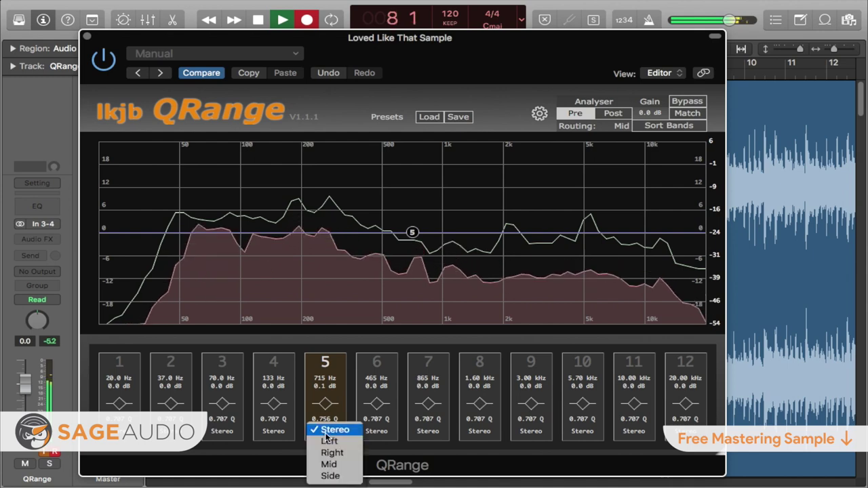
{"action": "left_click", "coordinate": [330, 476]}
{"action": "left_click", "coordinate": [325, 405]}
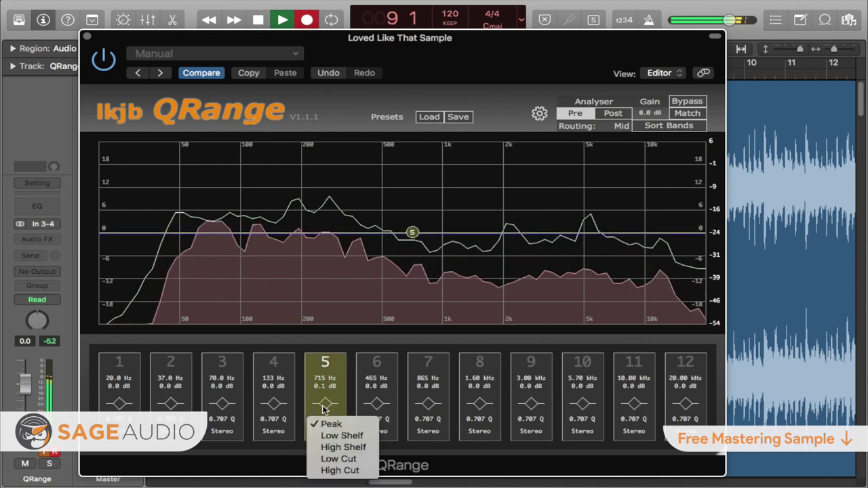
{"action": "left_click", "coordinate": [338, 459]}
{"action": "mouse_move", "coordinate": [411, 232]}
{"action": "left_mouse_down"}
{"action": "mouse_move", "coordinate": [246, 231]}
{"action": "mouse_move", "coordinate": [418, 233]}
{"action": "left_mouse_up"}
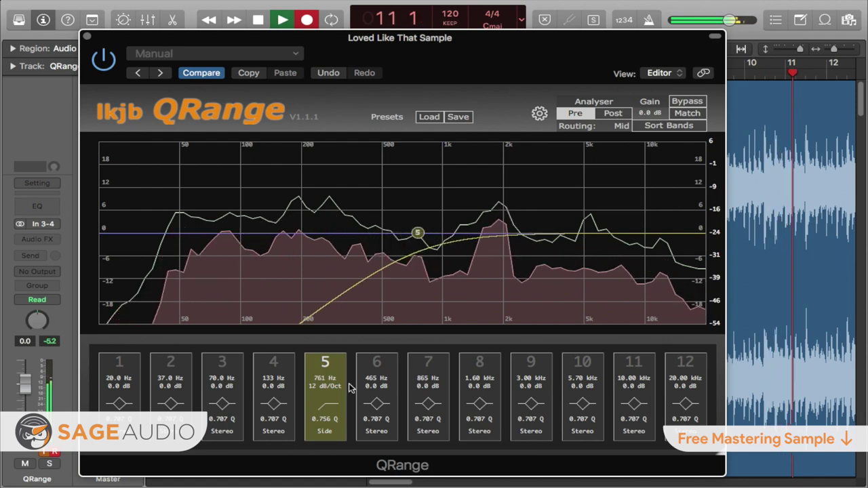
{"action": "left_click_drag", "start_coordinate": [344, 418], "coordinate": [344, 414]}
Change band 5 to a high shelf boosting about 18.8 dB from 3.93 kHz
{"action": "left_click", "coordinate": [324, 408]}
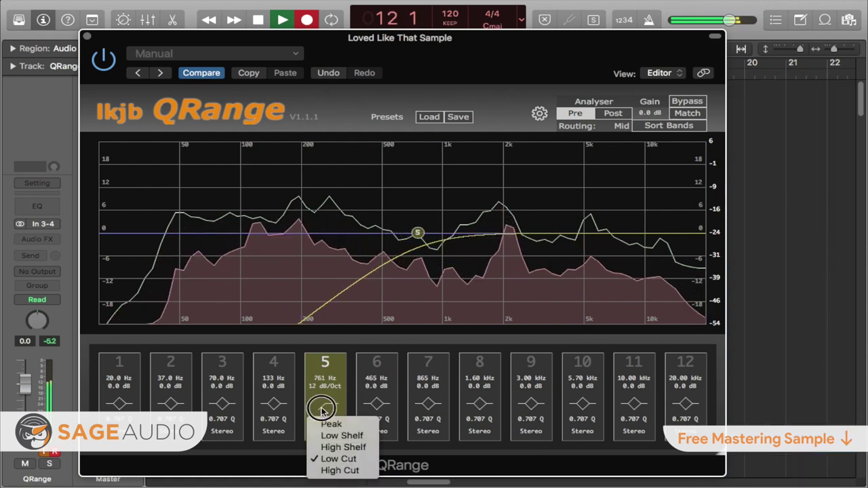
{"action": "left_click", "coordinate": [339, 458]}
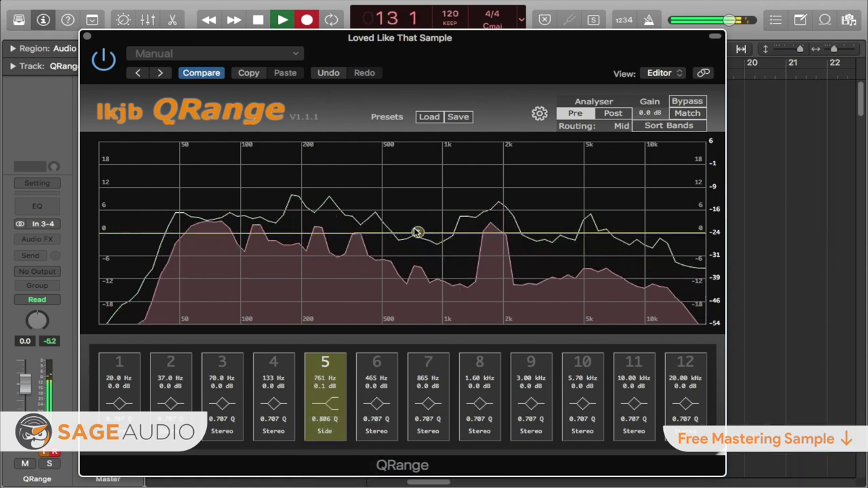
{"action": "left_click_drag", "start_coordinate": [593, 215], "coordinate": [588, 224]}
{"action": "left_click_drag", "start_coordinate": [586, 273], "coordinate": [562, 196]}
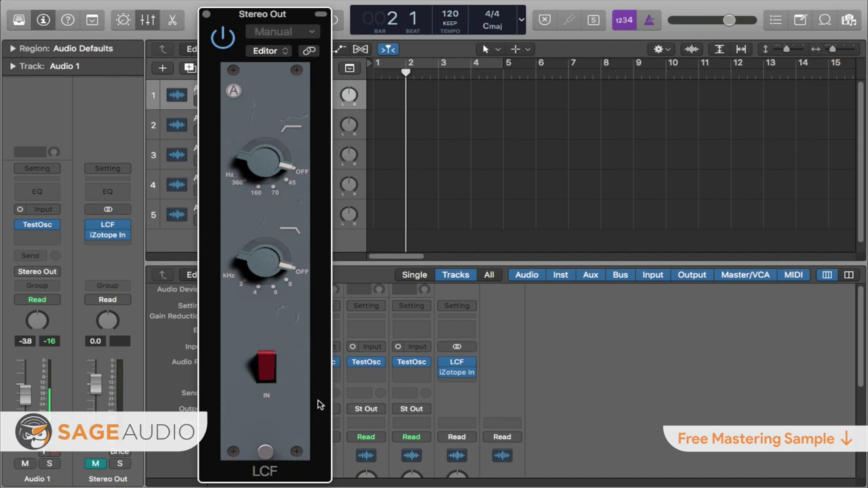
Engage LCF on the test tones and open iZotope Insight on Stereo Out beside it
{"action": "left_click", "coordinate": [272, 365]}
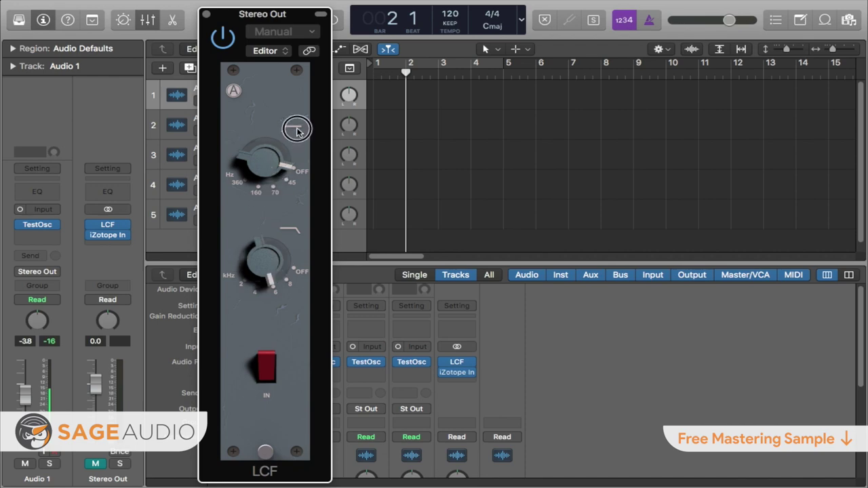
{"action": "left_click", "coordinate": [259, 71]}
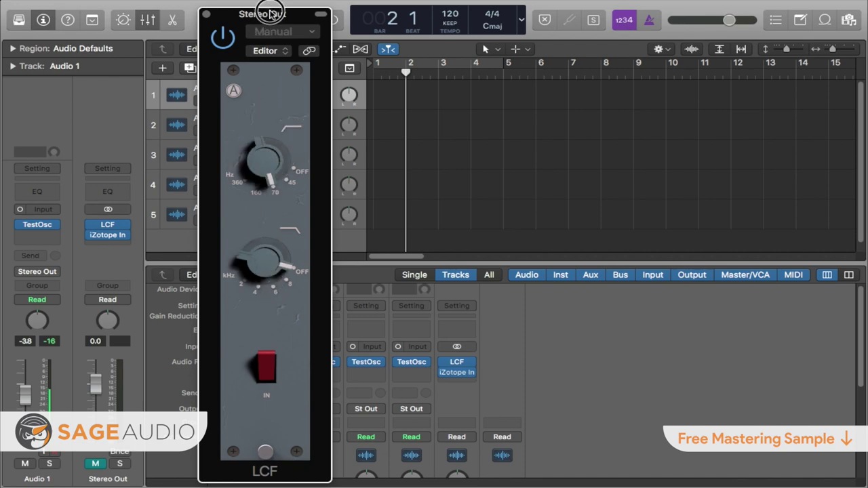
{"action": "left_click", "coordinate": [272, 215]}
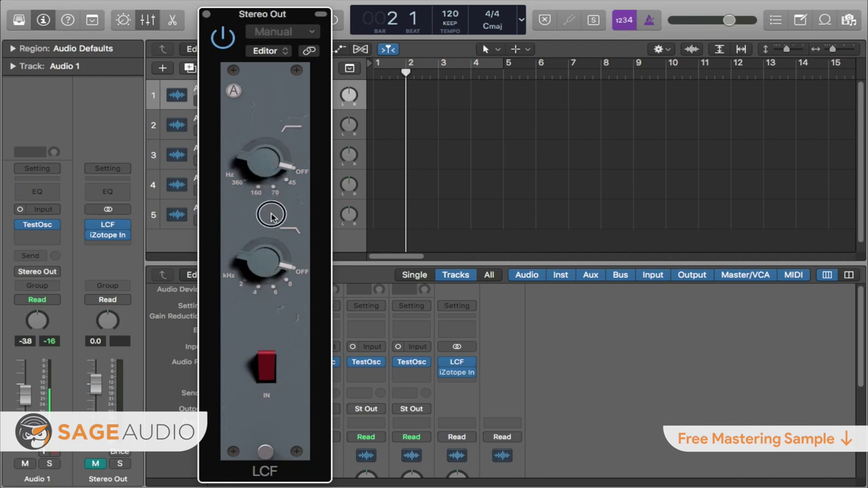
{"action": "left_click", "coordinate": [454, 373]}
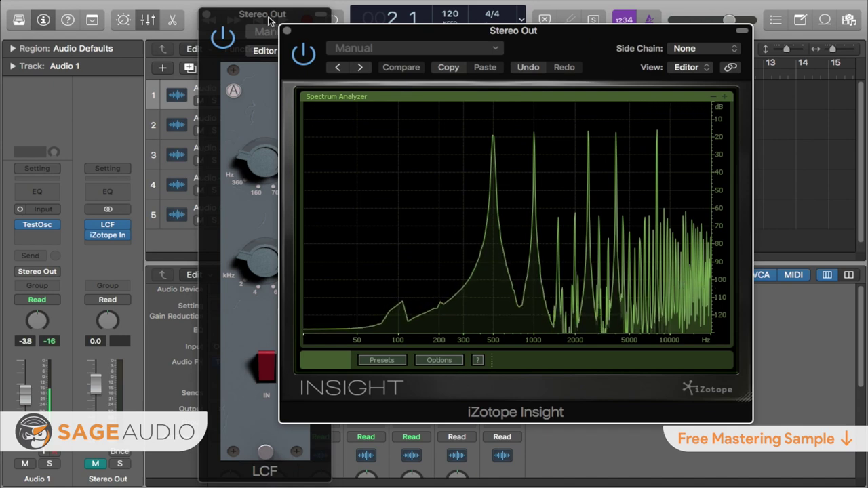
{"action": "left_click_drag", "start_coordinate": [246, 18], "coordinate": [215, 18]}
{"action": "left_click_drag", "start_coordinate": [222, 178], "coordinate": [227, 172]}
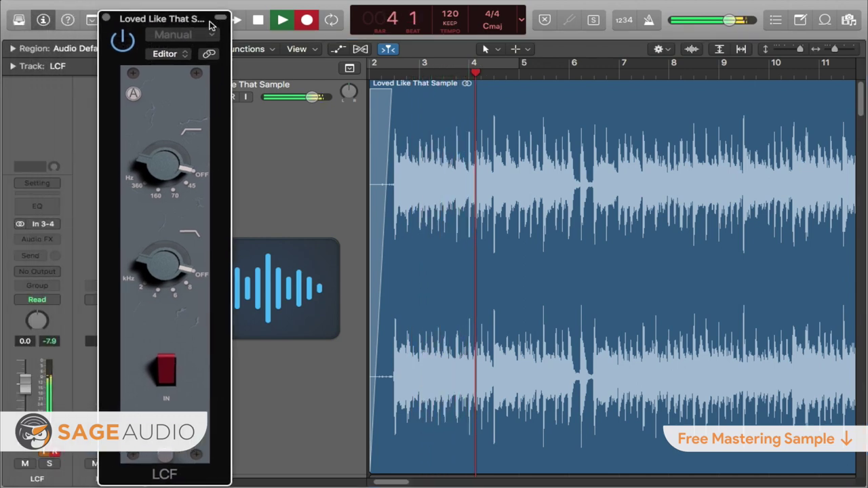
Toggle LCF on the song, then sweep the high-pass to 360 Hz and back off
{"action": "left_click", "coordinate": [166, 373]}
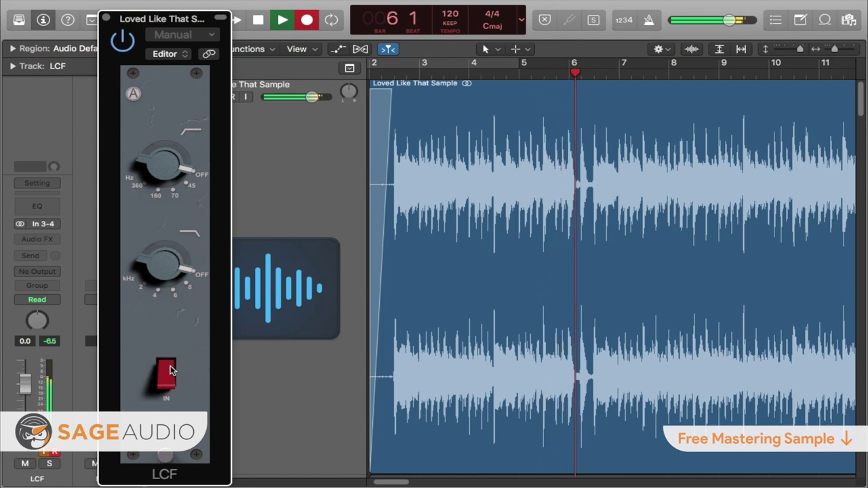
{"action": "left_click", "coordinate": [168, 371]}
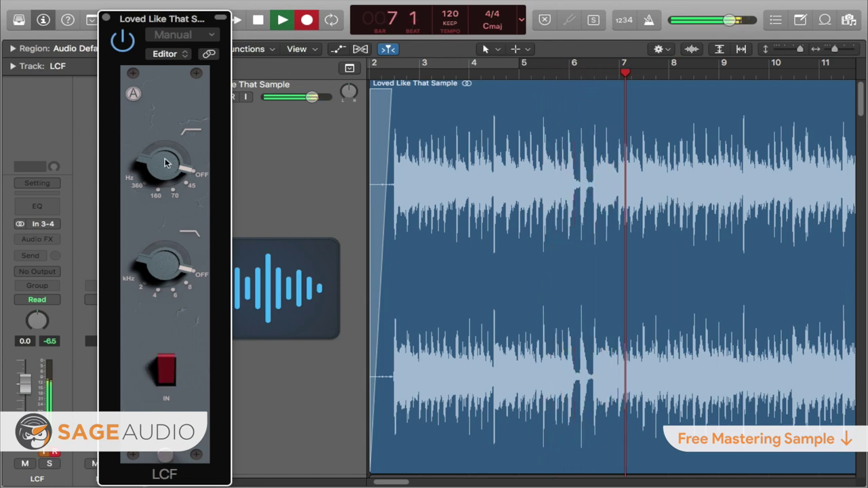
{"action": "left_click_drag", "start_coordinate": [165, 169], "coordinate": [158, 167]}
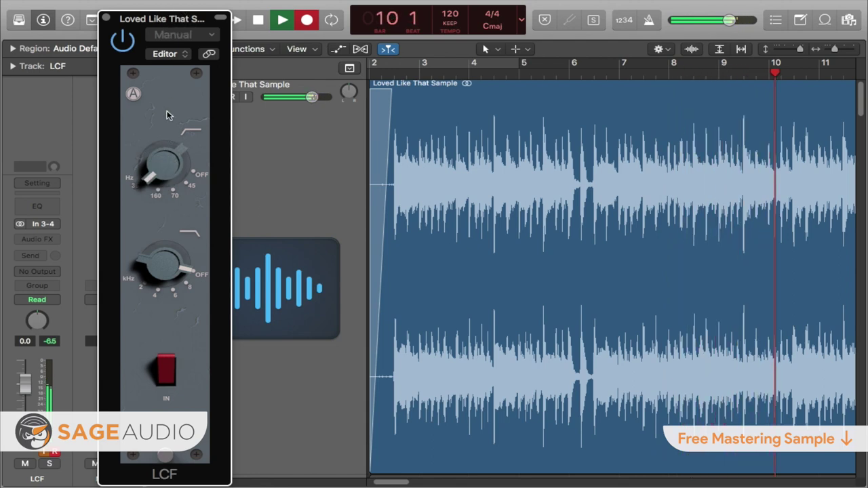
{"action": "left_click_drag", "start_coordinate": [163, 161], "coordinate": [156, 383]}
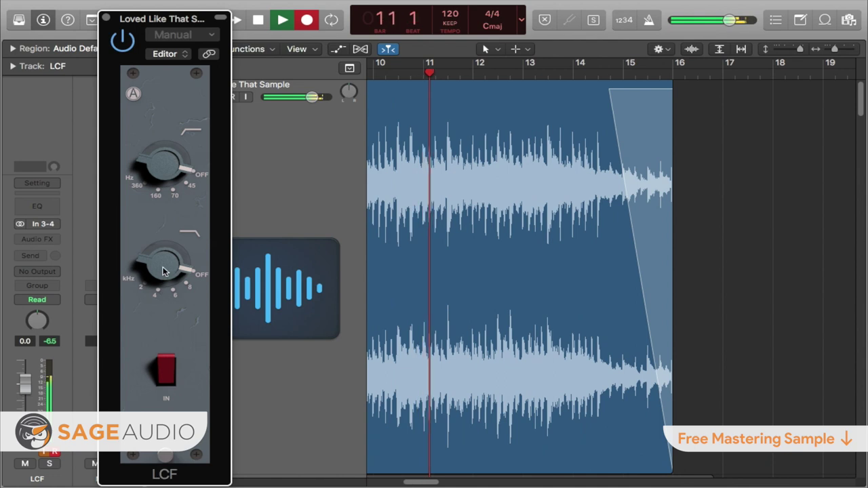
Sweep LCF's low-pass from about 2 kHz up to 4-6 kHz, then back off
{"action": "left_click_drag", "start_coordinate": [162, 263], "coordinate": [167, 203]}
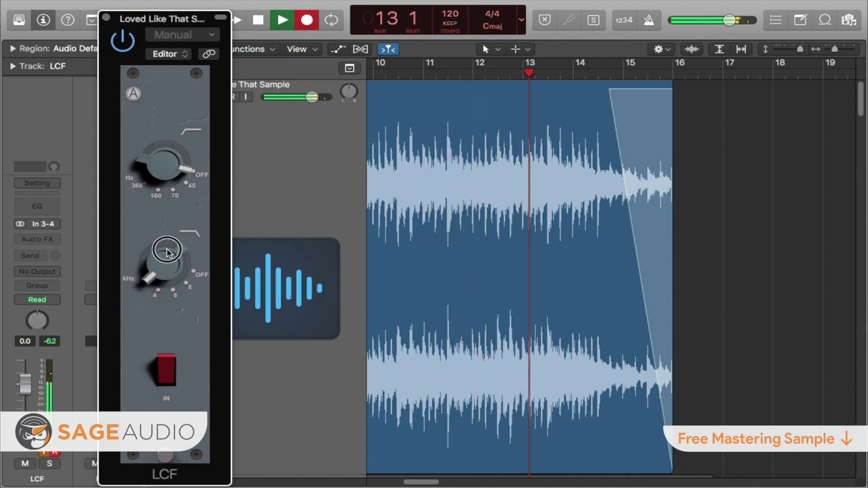
{"action": "left_click_drag", "start_coordinate": [163, 284], "coordinate": [155, 359]}
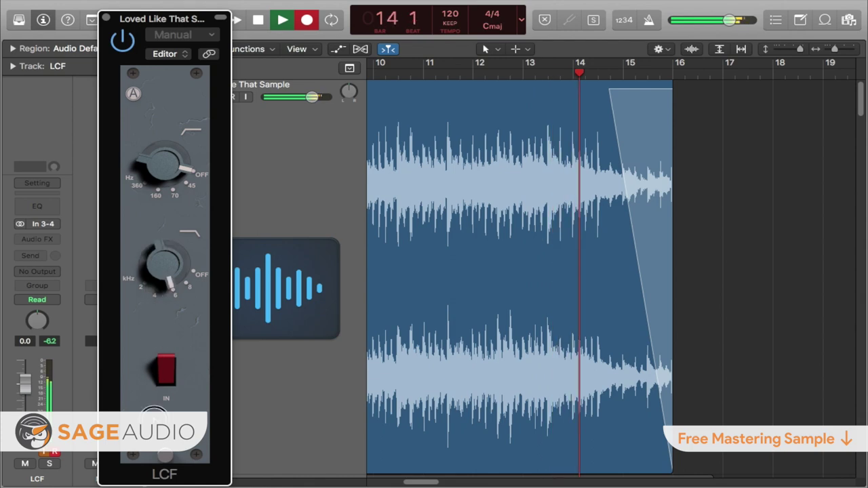
{"action": "left_click_drag", "start_coordinate": [163, 277], "coordinate": [152, 291]}
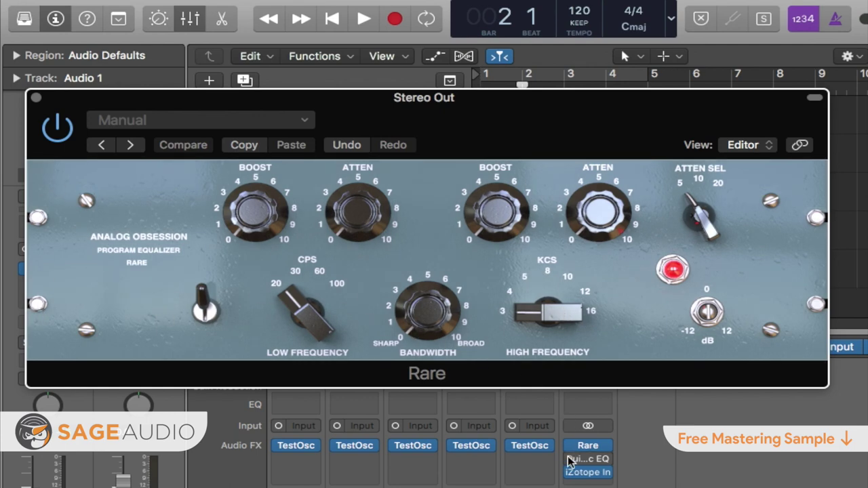
{"action": "left_click", "coordinate": [591, 478]}
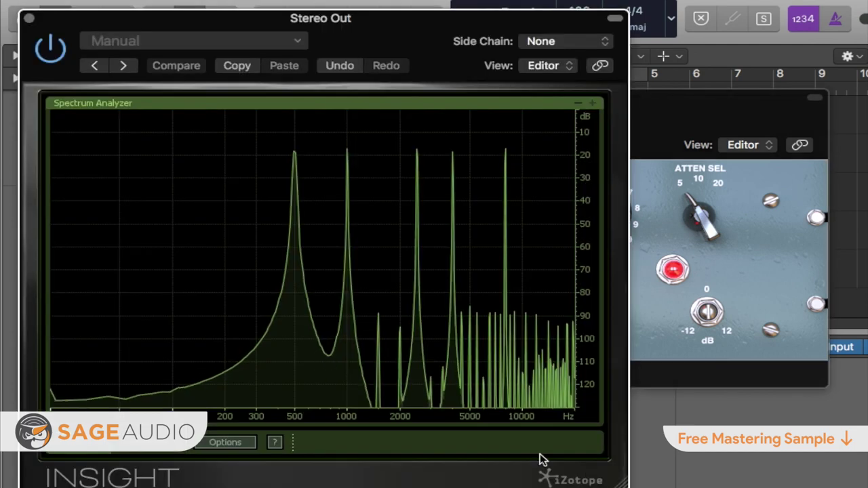
{"action": "left_click", "coordinate": [28, 18]}
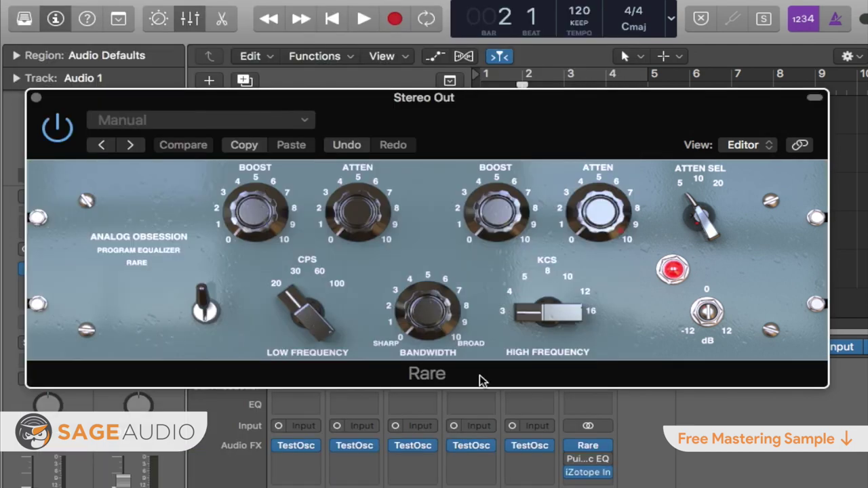
{"action": "left_click", "coordinate": [589, 461]}
{"action": "left_click_drag", "start_coordinate": [443, 97], "coordinate": [453, 119]}
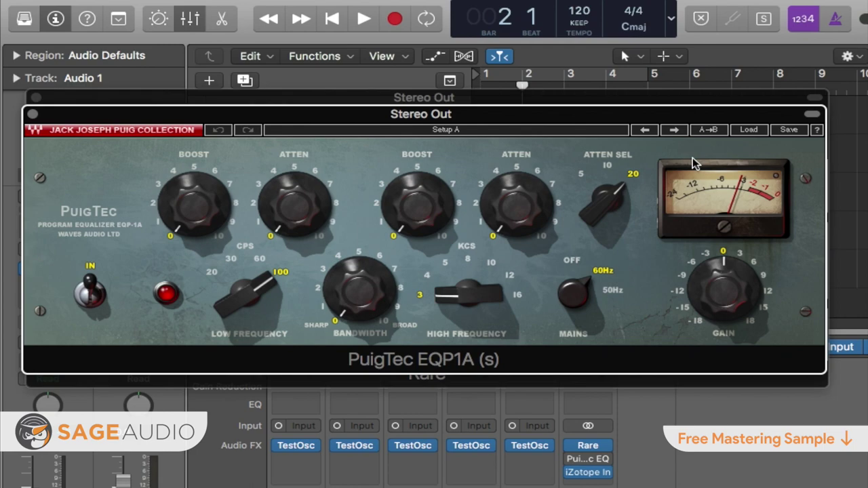
{"action": "left_click", "coordinate": [32, 115]}
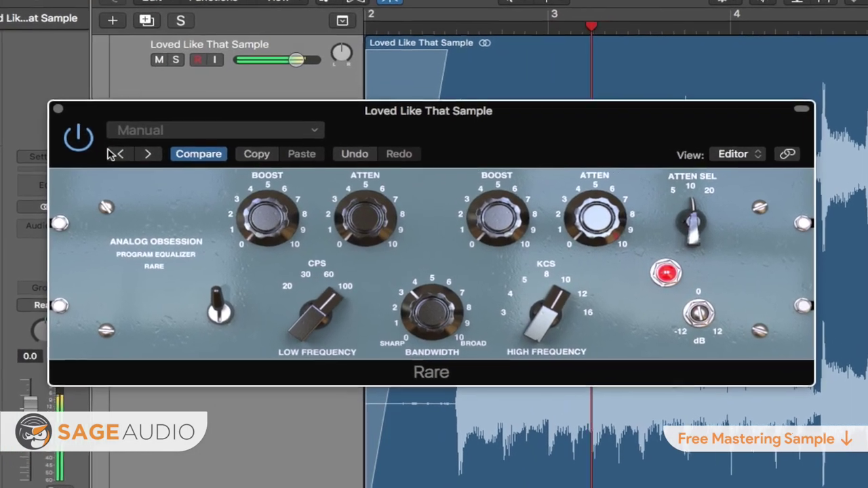
Power on Rare and raise its low-frequency boost and attenuation on the song
{"action": "left_click", "coordinate": [68, 134]}
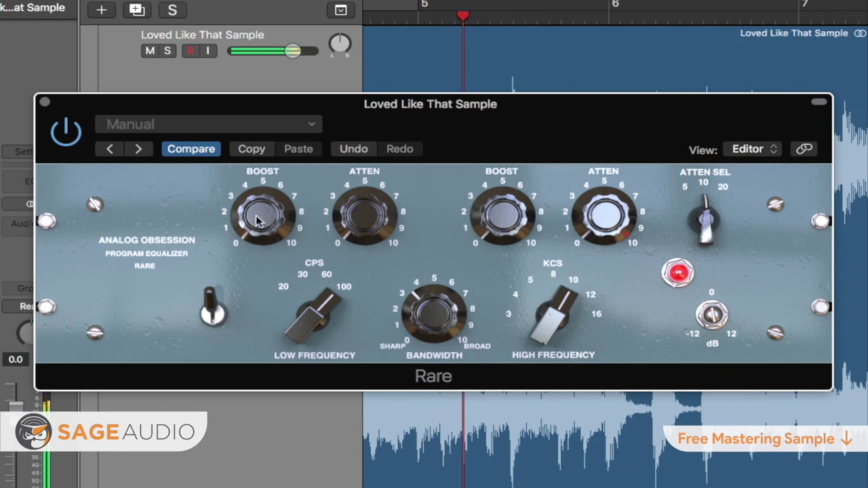
{"action": "mouse_move", "coordinate": [250, 186]}
{"action": "left_mouse_down"}
{"action": "mouse_move", "coordinate": [242, 120]}
{"action": "mouse_move", "coordinate": [240, 167]}
{"action": "mouse_move", "coordinate": [262, 277]}
{"action": "mouse_move", "coordinate": [244, 239]}
{"action": "mouse_move", "coordinate": [238, 181]}
{"action": "mouse_move", "coordinate": [241, 201]}
{"action": "left_mouse_up"}
{"action": "left_click_drag", "start_coordinate": [356, 215], "coordinate": [389, 219]}
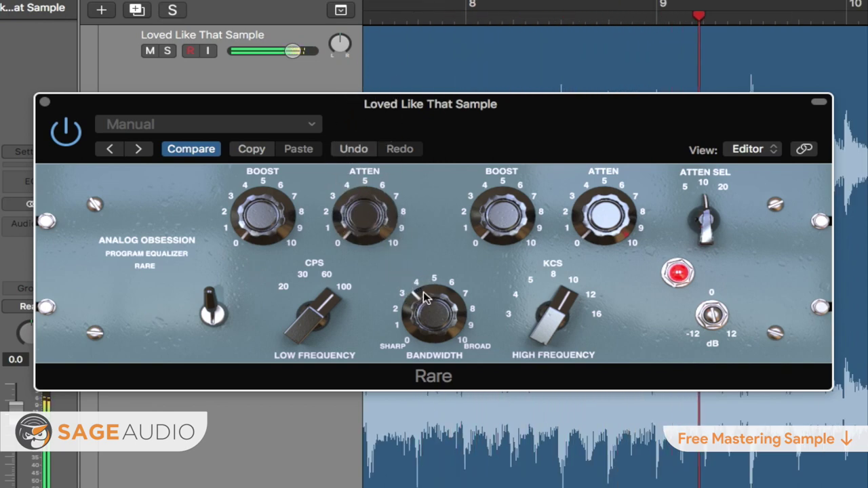
Boost Rare's highs to about 5, set ATTEN SEL to 5, and high attenuation to 0
{"action": "left_click_drag", "start_coordinate": [504, 217], "coordinate": [502, 272]}
{"action": "left_click_drag", "start_coordinate": [600, 221], "coordinate": [633, 56]}
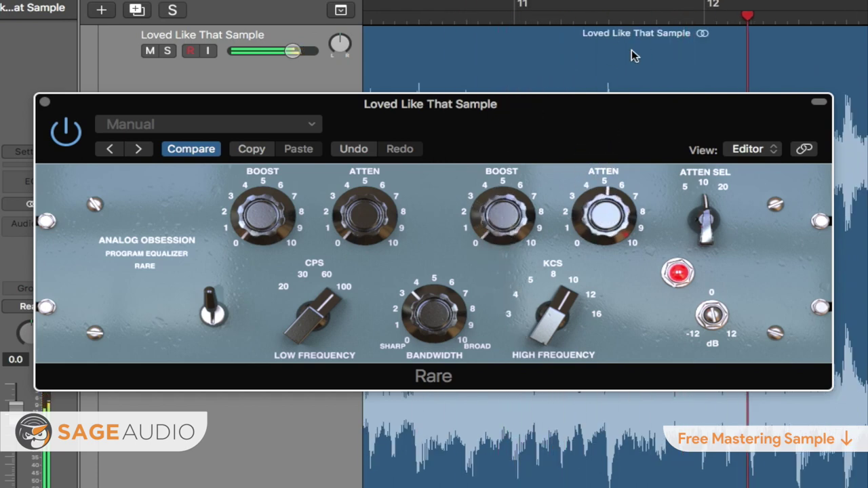
{"action": "left_click_drag", "start_coordinate": [706, 220], "coordinate": [599, 330]}
{"action": "left_click_drag", "start_coordinate": [581, 216], "coordinate": [576, 469]}
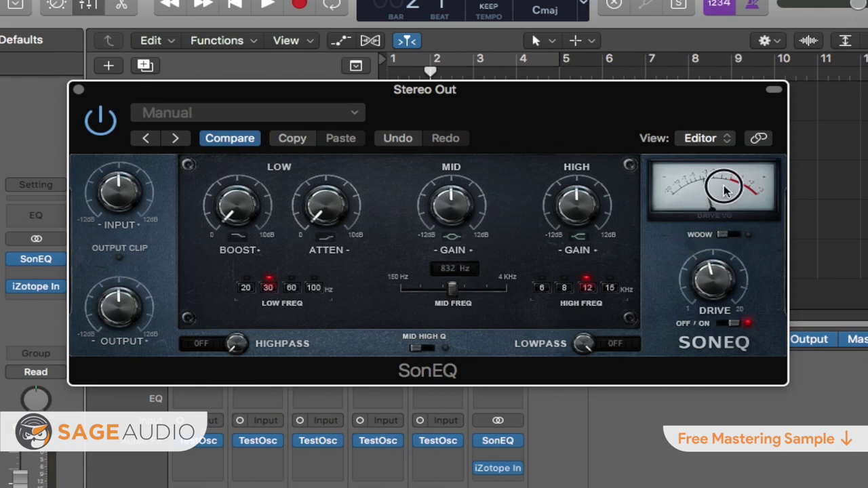
Lower SonEQ's drive, then push it up until the VU meter hits red
{"action": "left_click_drag", "start_coordinate": [723, 196], "coordinate": [719, 217]}
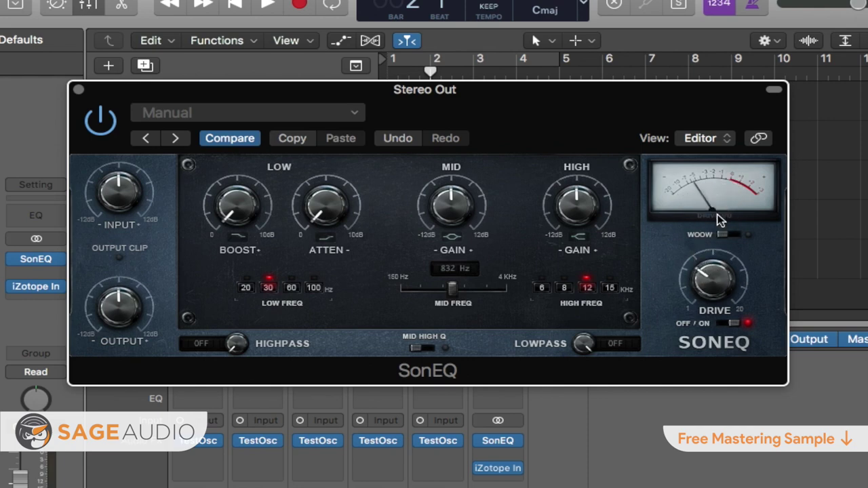
{"action": "left_click_drag", "start_coordinate": [712, 295], "coordinate": [716, 316]}
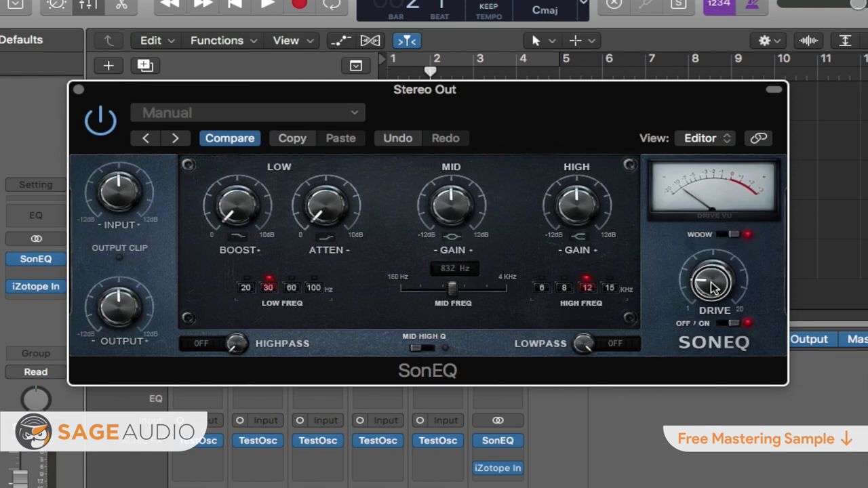
{"action": "left_click_drag", "start_coordinate": [713, 287], "coordinate": [714, 240]}
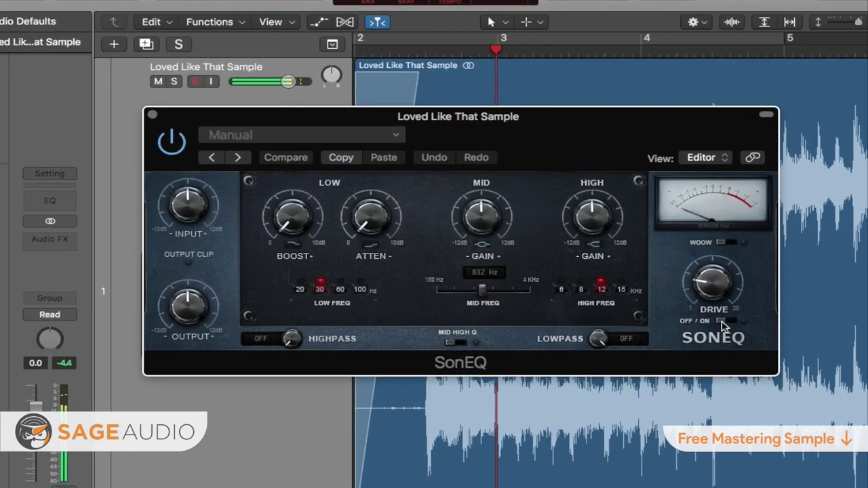
Switch on SonEQ's drive, raise it to about 4 o'clock, then back to 7 o'clock
{"action": "left_click", "coordinate": [709, 315]}
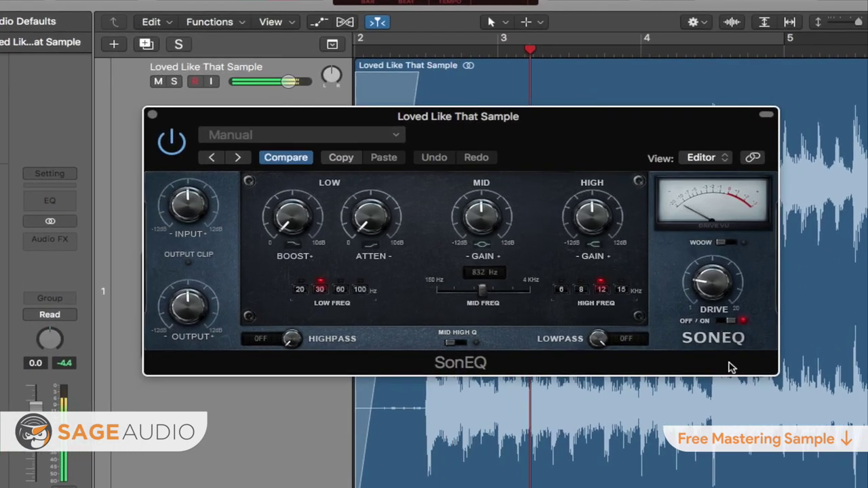
{"action": "left_click_drag", "start_coordinate": [714, 290], "coordinate": [712, 251]}
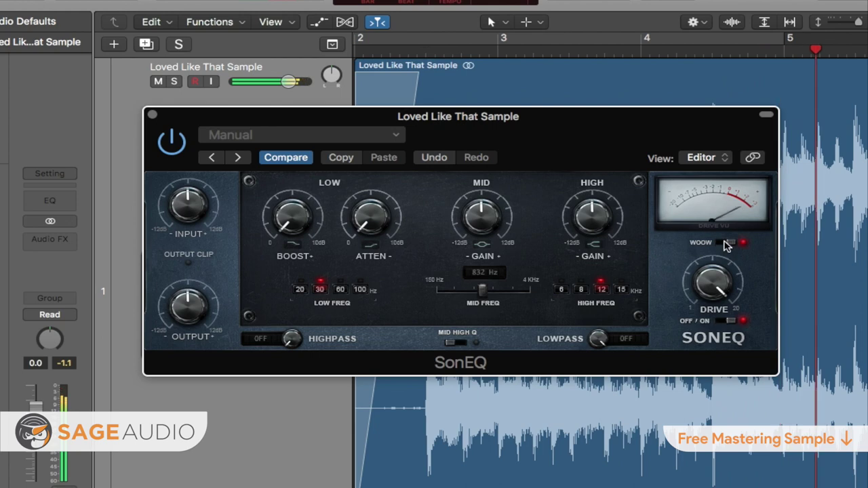
{"action": "left_click_drag", "start_coordinate": [713, 284], "coordinate": [713, 319]}
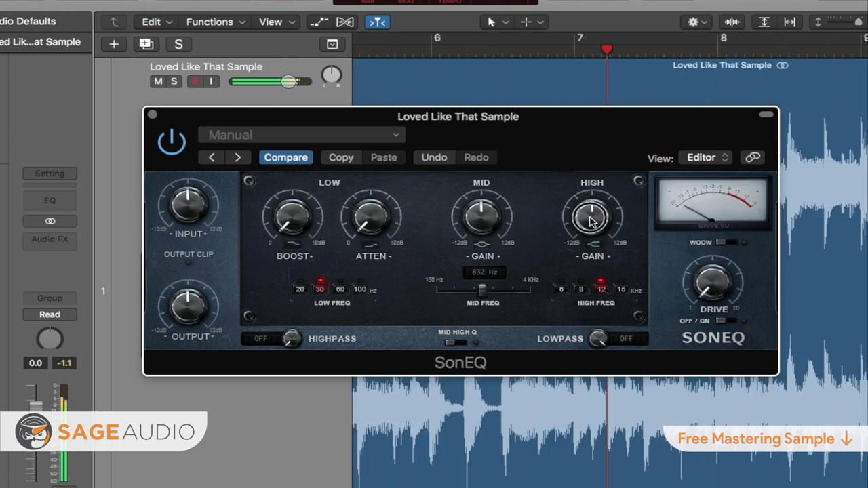
Set the high band to 6 kHz, sweep the mid band, set lowpass 2.0 kHz, raise low boost
{"action": "left_click_drag", "start_coordinate": [592, 216], "coordinate": [611, 177]}
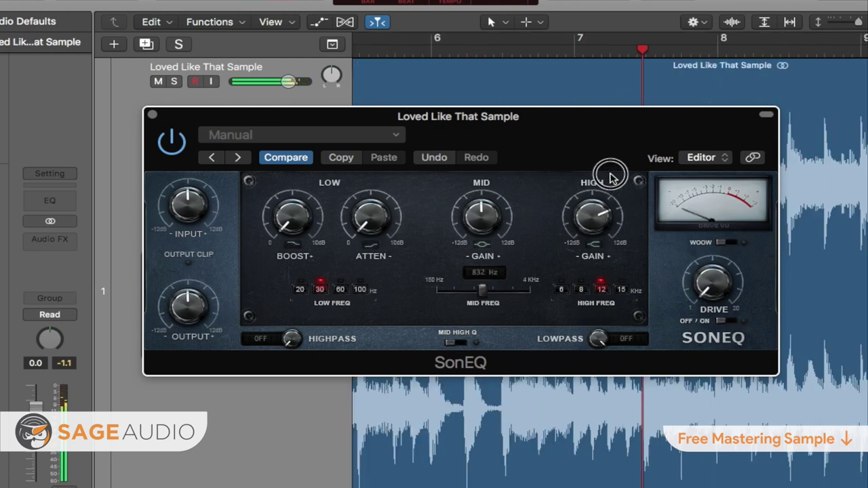
{"action": "left_click", "coordinate": [582, 290]}
{"action": "left_click_drag", "start_coordinate": [602, 213], "coordinate": [587, 249]}
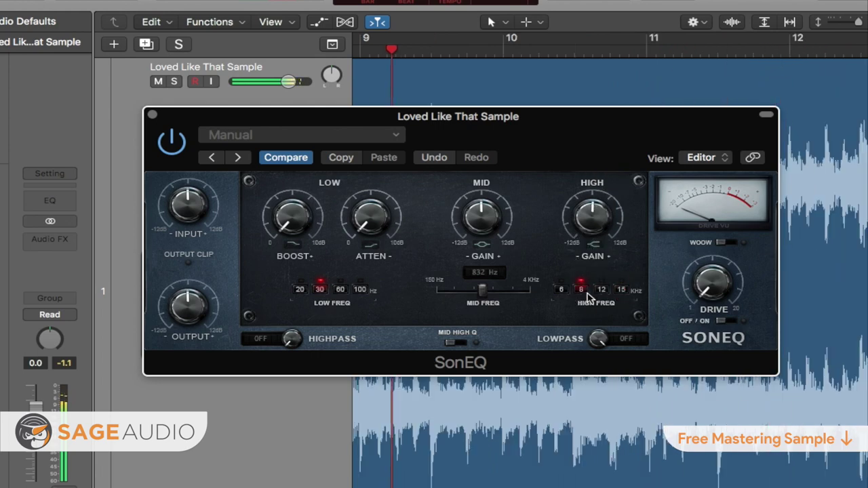
{"action": "left_click_drag", "start_coordinate": [481, 219], "coordinate": [483, 182]}
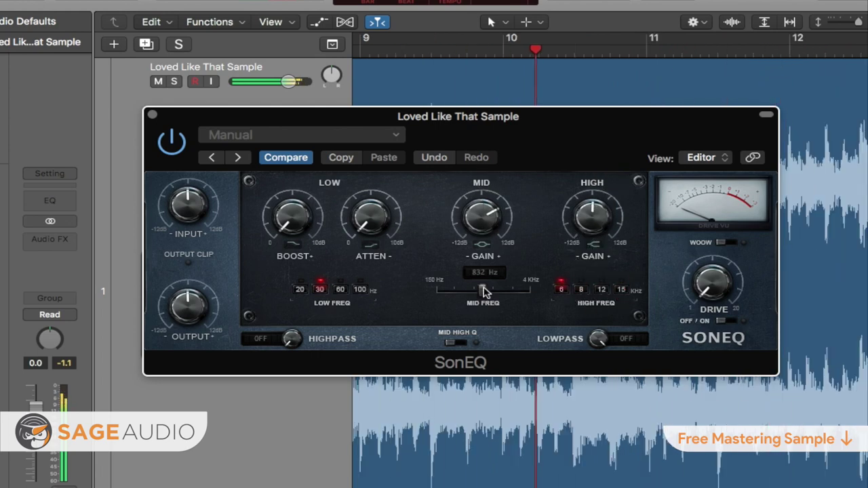
{"action": "mouse_move", "coordinate": [481, 289]}
{"action": "left_mouse_down"}
{"action": "mouse_move", "coordinate": [548, 288]}
{"action": "mouse_move", "coordinate": [403, 282]}
{"action": "mouse_move", "coordinate": [484, 298]}
{"action": "left_mouse_up"}
{"action": "left_click_drag", "start_coordinate": [483, 217], "coordinate": [481, 258]}
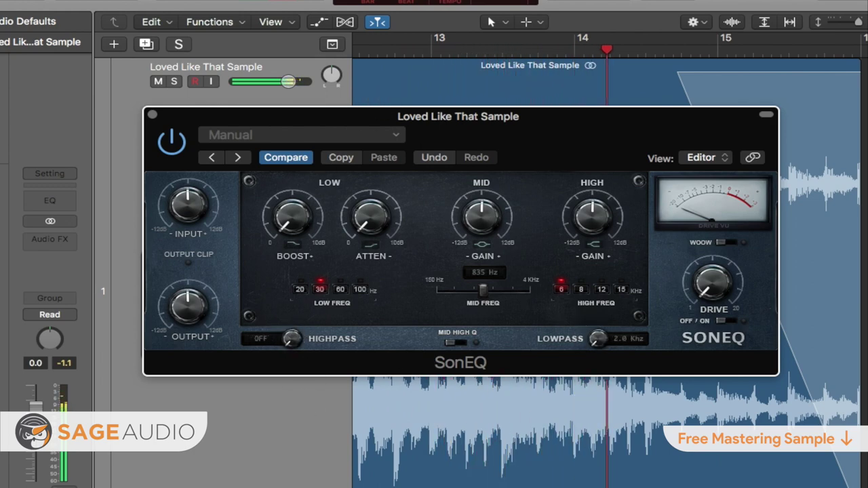
{"action": "left_click", "coordinate": [581, 252]}
{"action": "left_click_drag", "start_coordinate": [291, 226], "coordinate": [329, 103]}
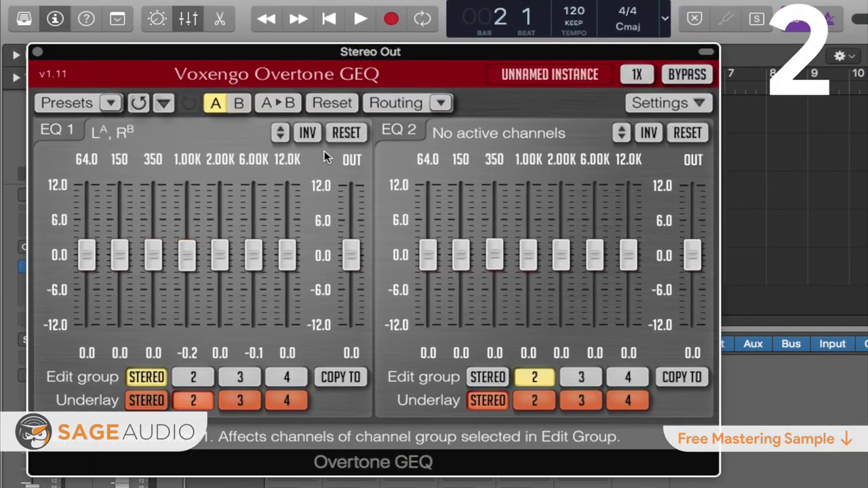
Try boosting the 12.0K band and output level, then load the Inverted Smiley preset
{"action": "left_click_drag", "start_coordinate": [287, 257], "coordinate": [287, 225]}
{"action": "mouse_move", "coordinate": [351, 266]}
{"action": "left_mouse_down"}
{"action": "mouse_move", "coordinate": [352, 294]}
{"action": "mouse_move", "coordinate": [351, 274]}
{"action": "left_mouse_up"}
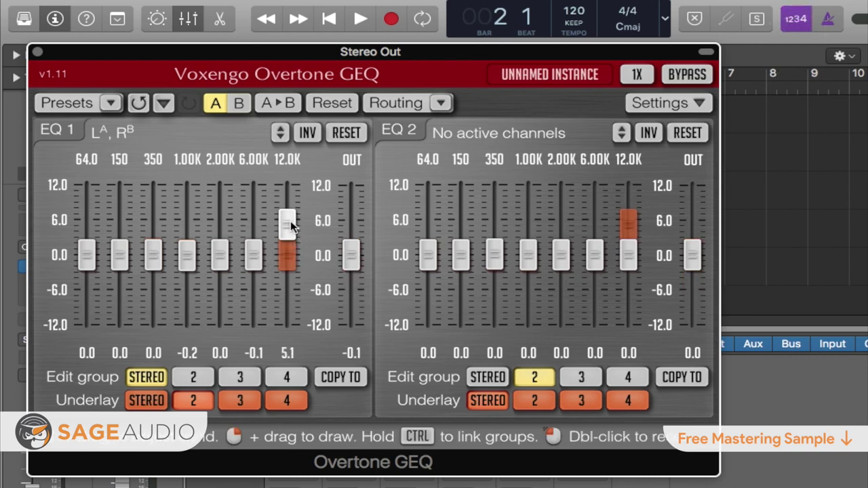
{"action": "left_click", "coordinate": [287, 256]}
{"action": "left_click", "coordinate": [110, 102]}
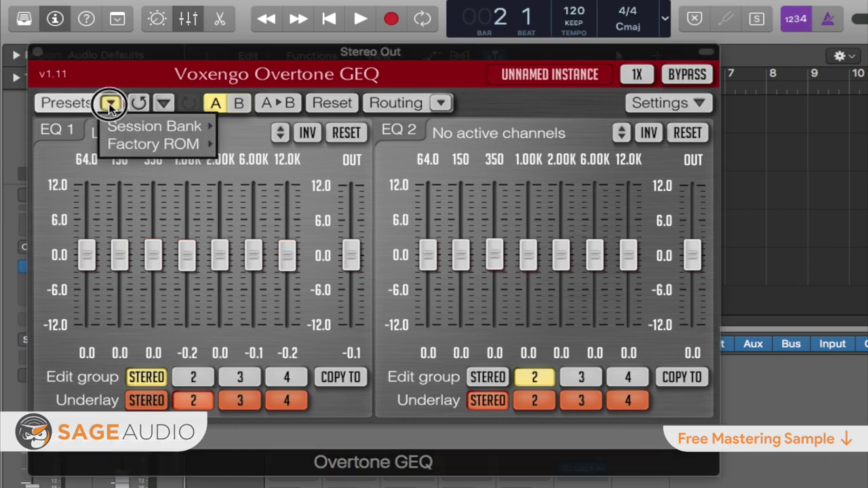
{"action": "mouse_move", "coordinate": [134, 136]}
{"action": "left_click", "coordinate": [256, 144]}
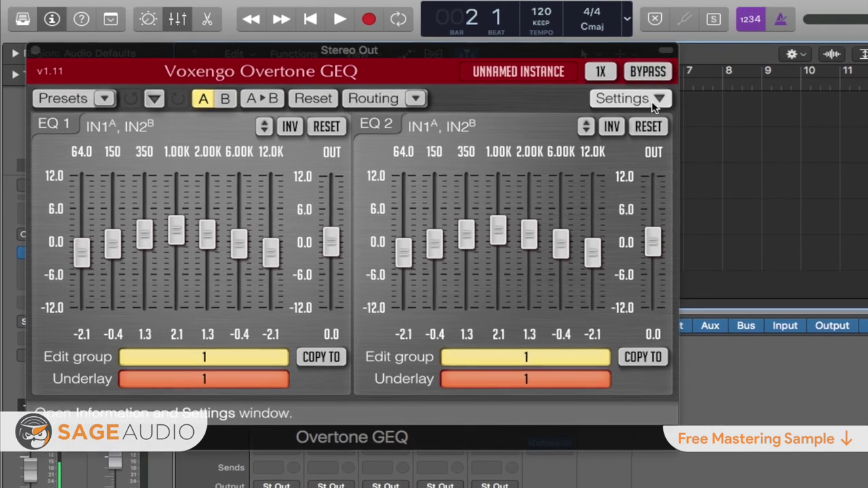
Switch Overtone GEQ to the green colour scheme in its settings window
{"action": "left_click", "coordinate": [669, 102]}
{"action": "left_click", "coordinate": [637, 310]}
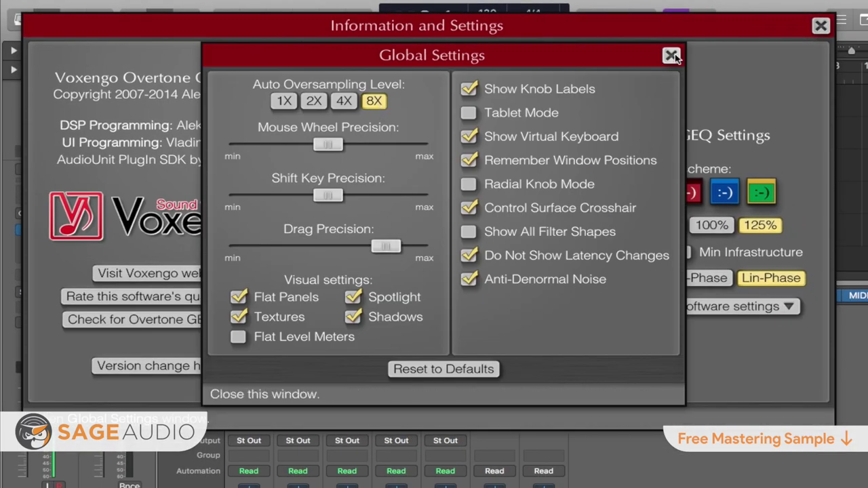
{"action": "left_click", "coordinate": [673, 56]}
{"action": "left_click", "coordinate": [762, 195]}
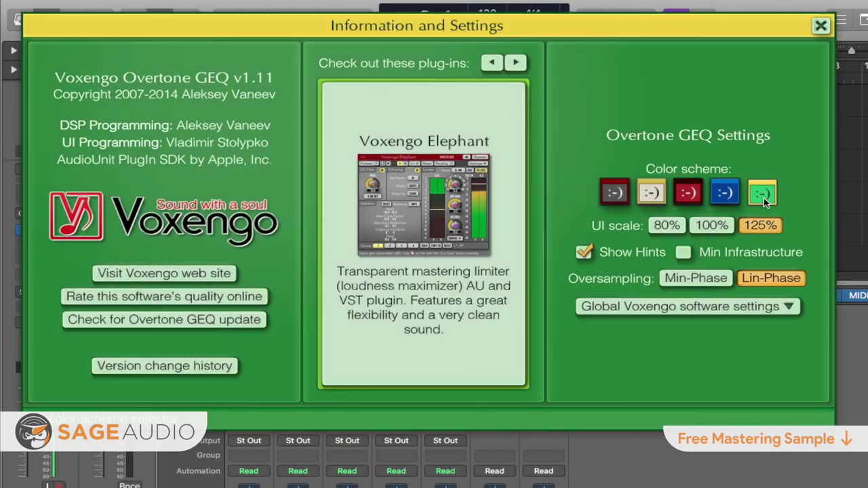
{"action": "left_click", "coordinate": [820, 27]}
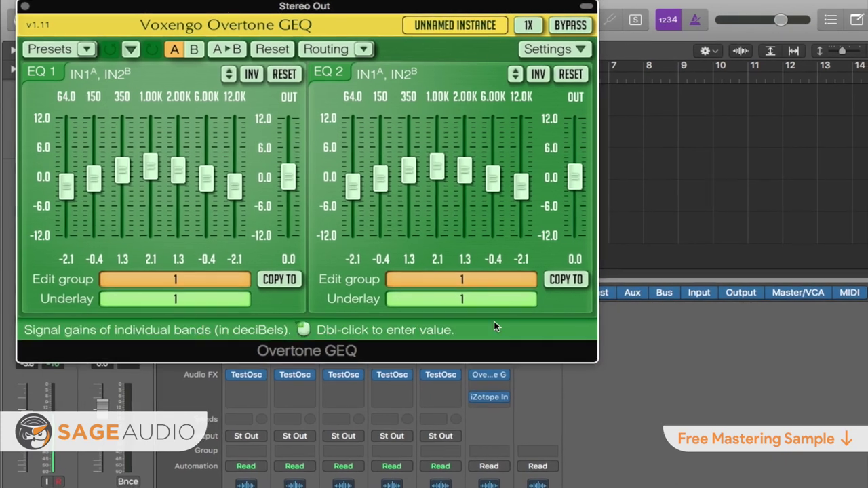
Briefly check the song in iZotope Insight, then glance at the Routing menu without changing it
{"action": "left_click", "coordinate": [489, 396]}
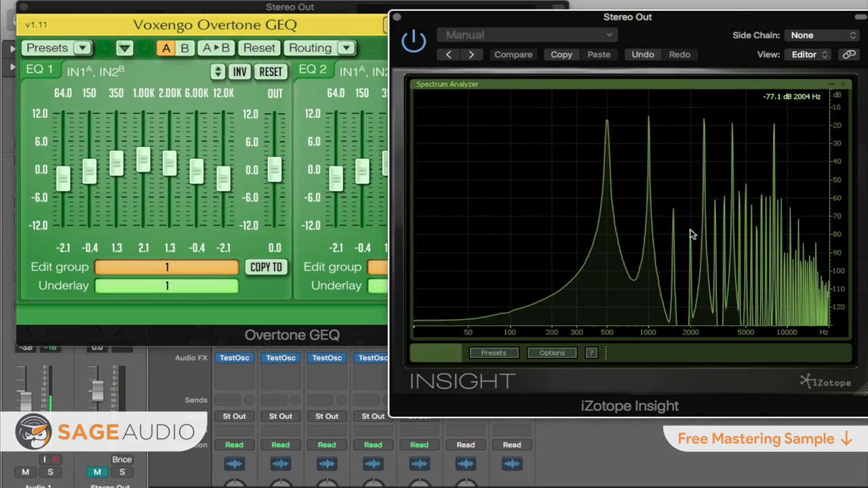
{"action": "left_click", "coordinate": [396, 17]}
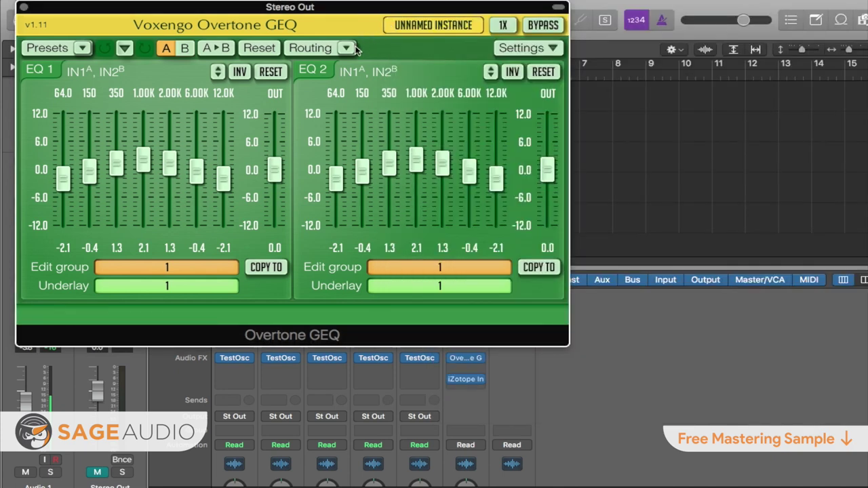
{"action": "left_click", "coordinate": [348, 48]}
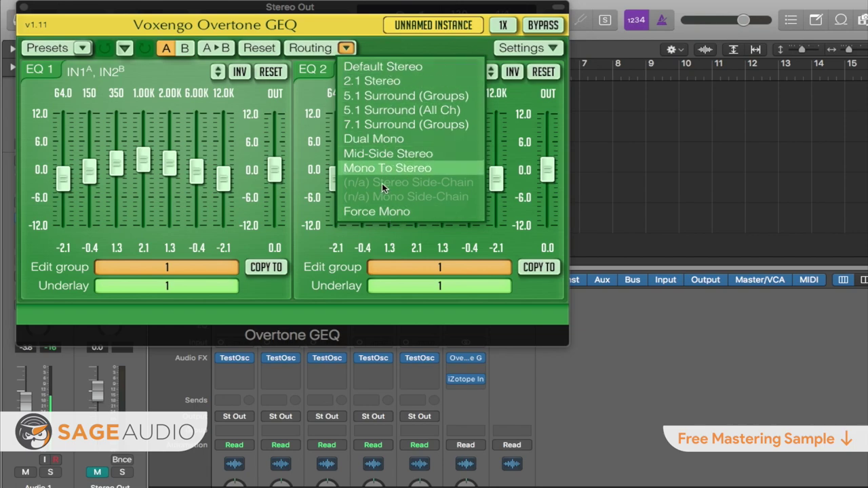
{"action": "left_click", "coordinate": [347, 48]}
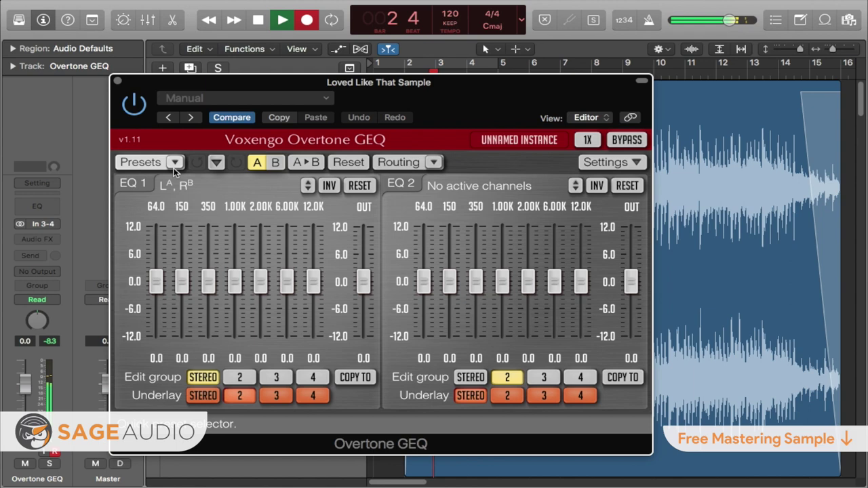
Audition the Inverted Smiley, More Loudness, High Freq Roll-off and Boom Box presets on the song
{"action": "left_click", "coordinate": [175, 162]}
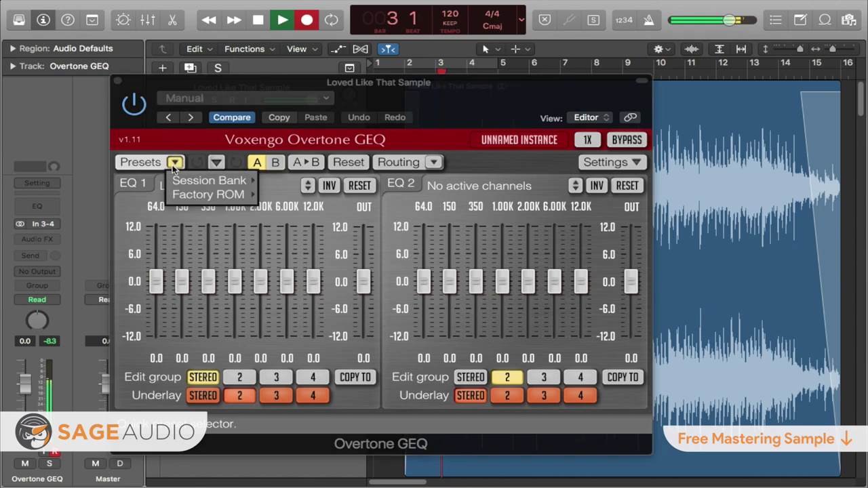
{"action": "mouse_move", "coordinate": [210, 180]}
{"action": "left_click", "coordinate": [303, 194]}
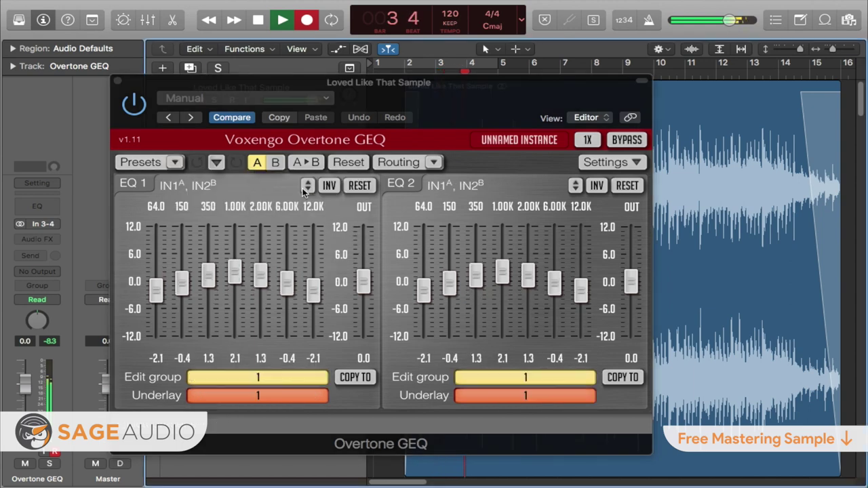
{"action": "left_click", "coordinate": [175, 163]}
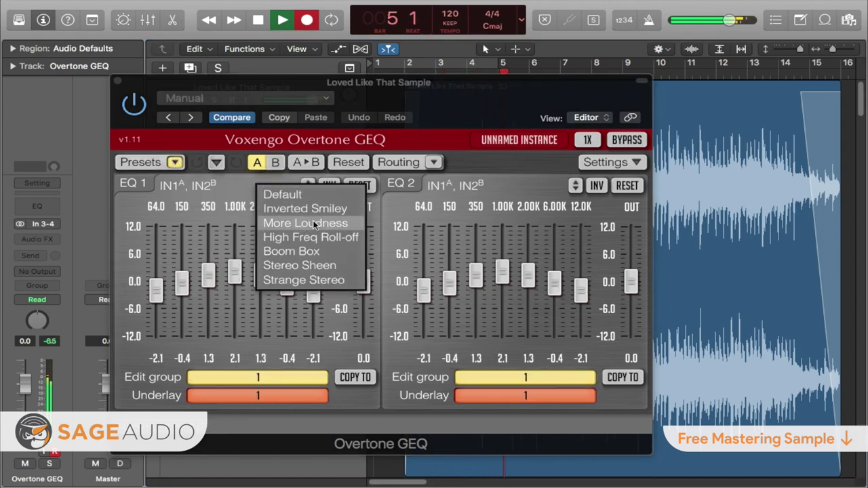
{"action": "left_click", "coordinate": [293, 223]}
{"action": "left_click", "coordinate": [175, 163]}
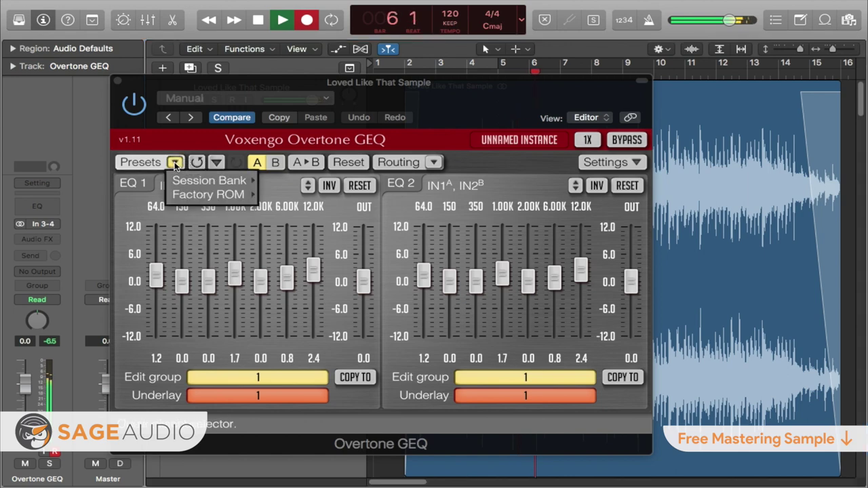
{"action": "mouse_move", "coordinate": [207, 195]}
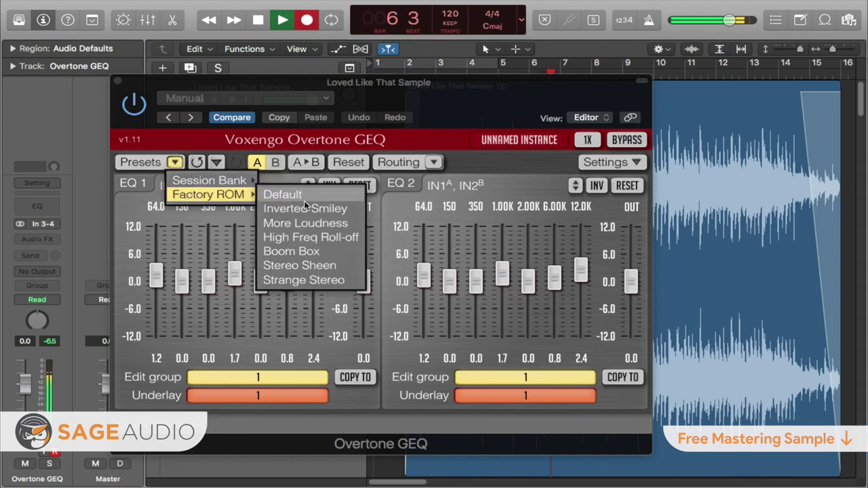
{"action": "left_click", "coordinate": [313, 237]}
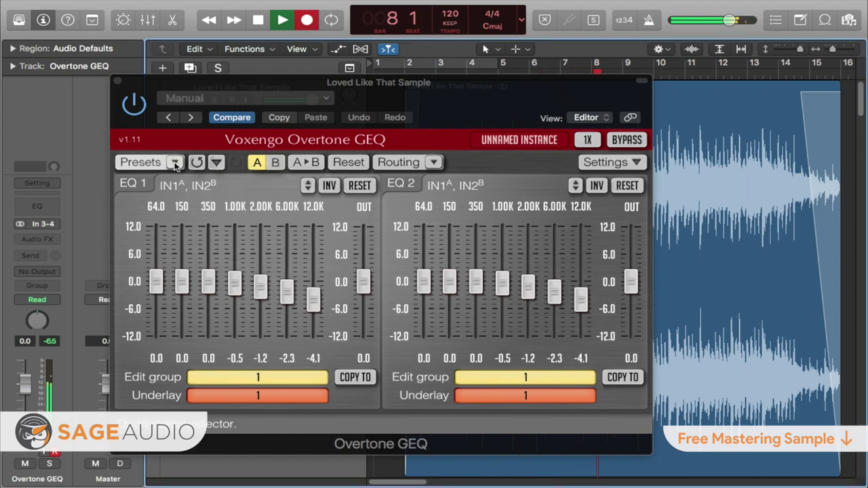
{"action": "left_click", "coordinate": [175, 163]}
{"action": "mouse_move", "coordinate": [209, 194]}
{"action": "left_click", "coordinate": [320, 255]}
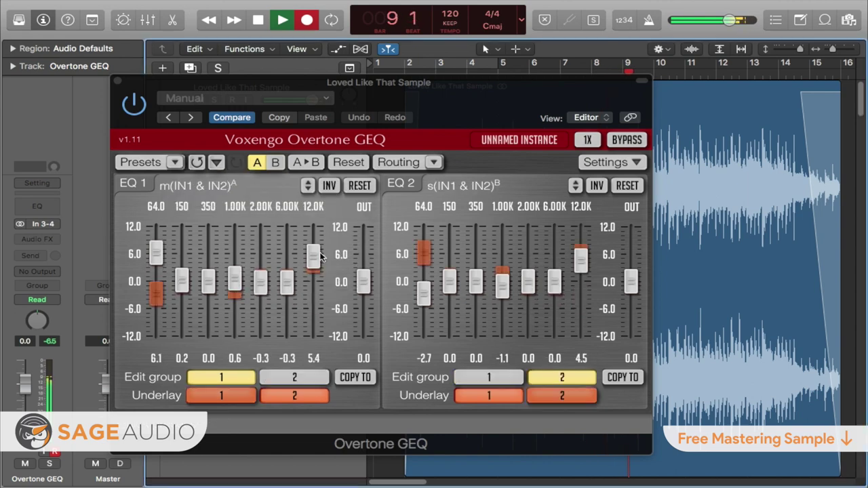
Audition the Stereo Sheen and Strange Stereo session presets
{"action": "left_click", "coordinate": [175, 163]}
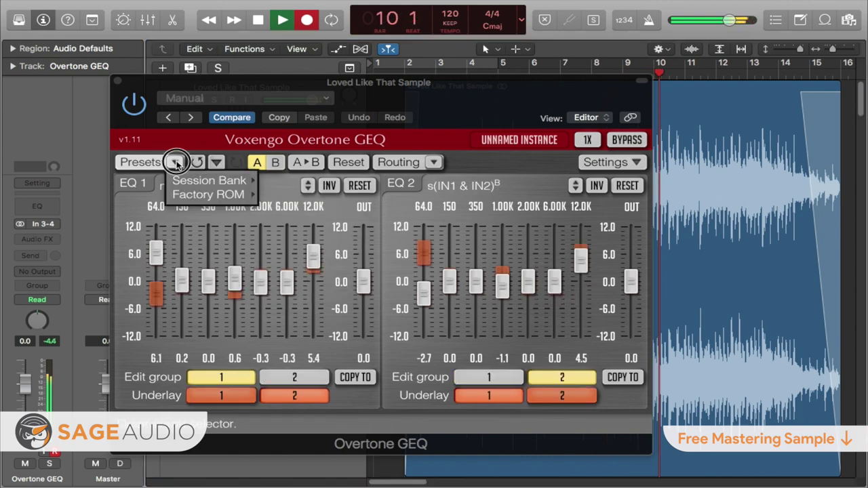
{"action": "mouse_move", "coordinate": [217, 181]}
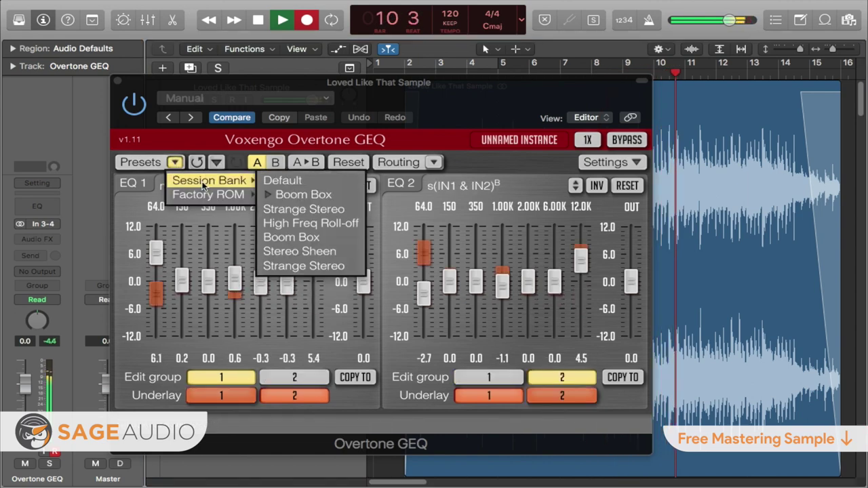
{"action": "left_click", "coordinate": [313, 252]}
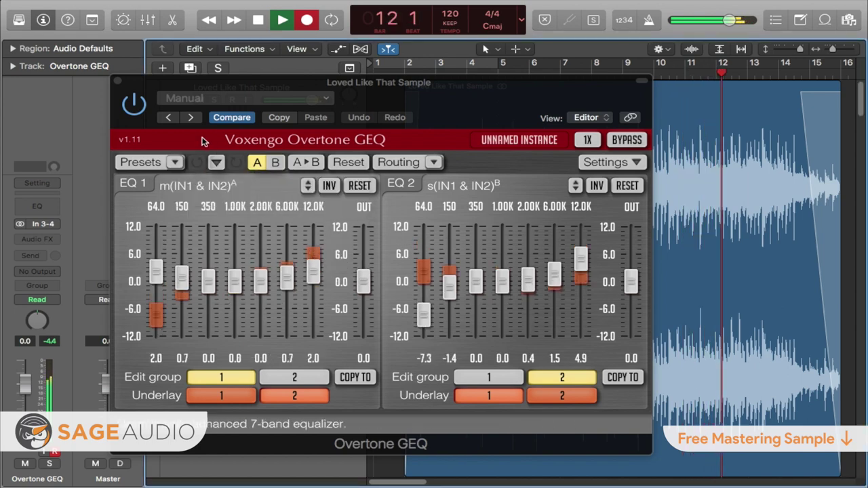
{"action": "left_click", "coordinate": [175, 162]}
{"action": "mouse_move", "coordinate": [242, 181]}
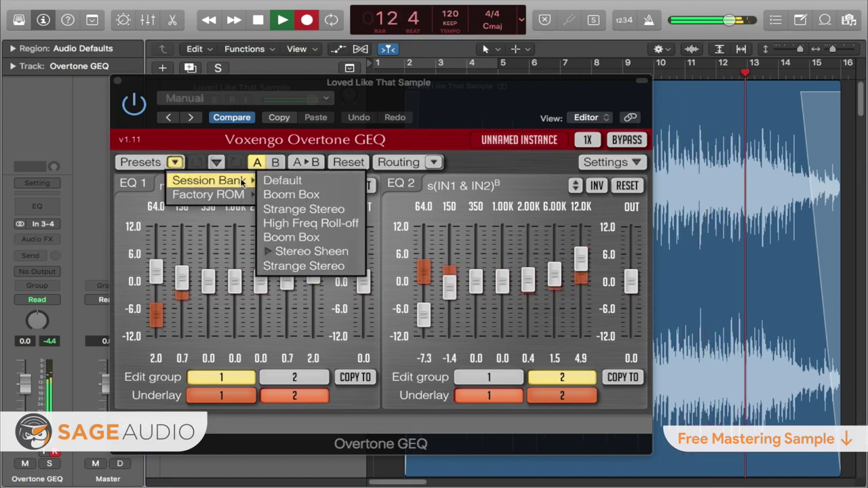
{"action": "left_click", "coordinate": [304, 266]}
Reset Overtone GEQ to the flat Factory ROM Default preset
{"action": "left_click", "coordinate": [175, 162]}
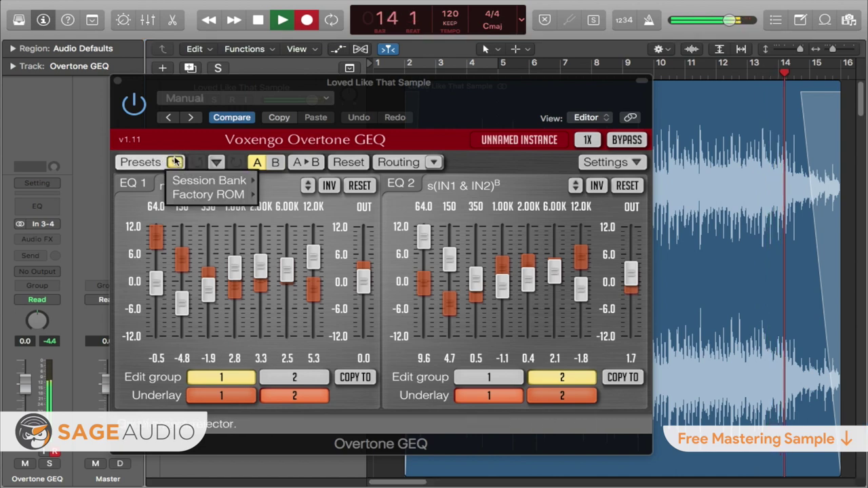
{"action": "mouse_move", "coordinate": [230, 195]}
{"action": "left_click", "coordinate": [284, 195]}
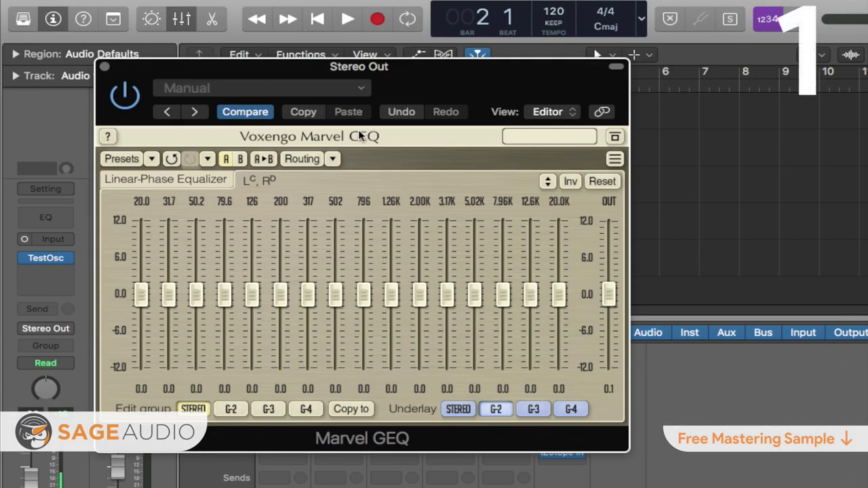
Set Marvel GEQ's UI colors to CYAN in its Information and Settings panel, then close the panel
{"action": "left_click", "coordinate": [339, 167]}
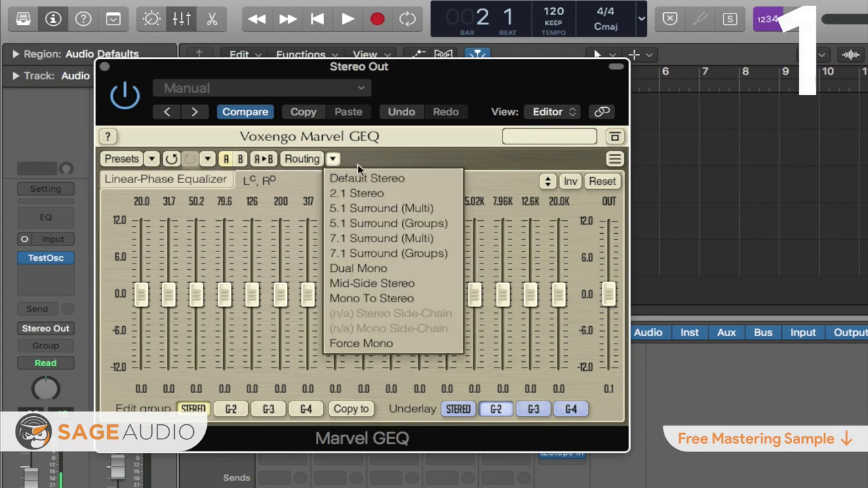
{"action": "left_click", "coordinate": [333, 159]}
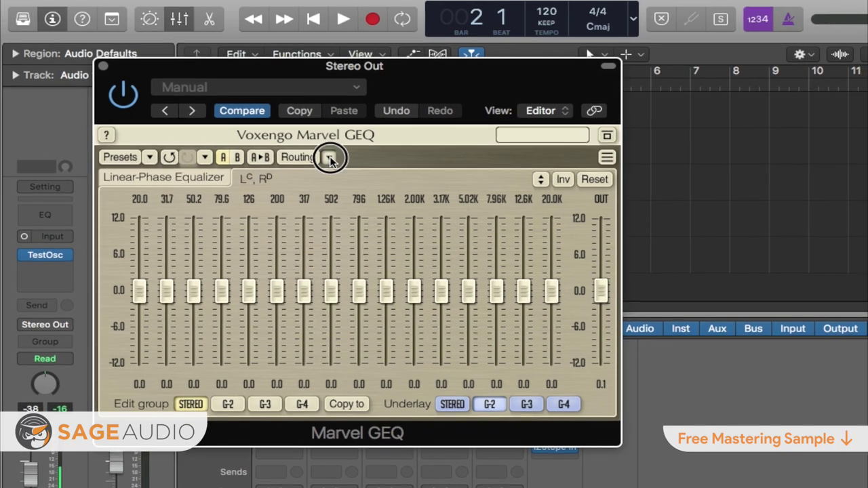
{"action": "left_click", "coordinate": [615, 159]}
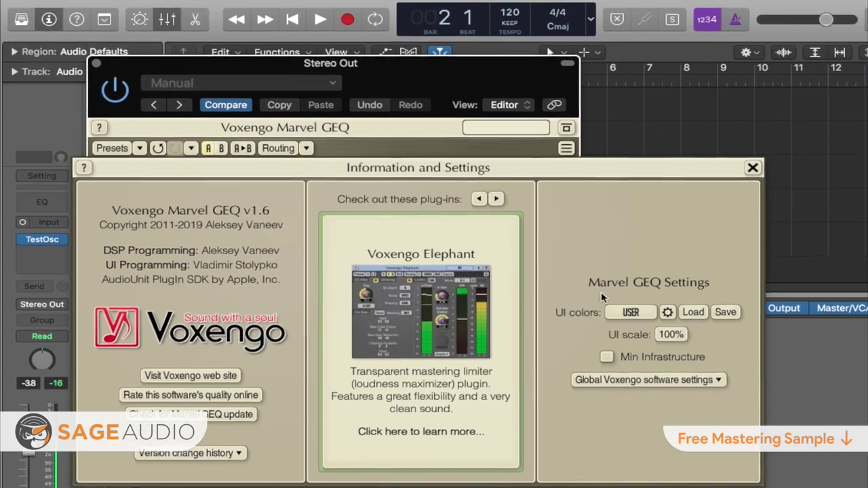
{"action": "left_click", "coordinate": [628, 312]}
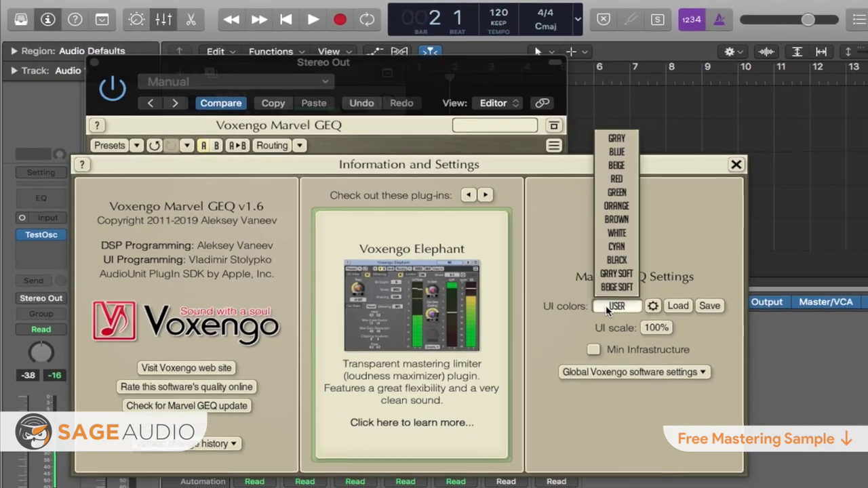
{"action": "left_click", "coordinate": [620, 255]}
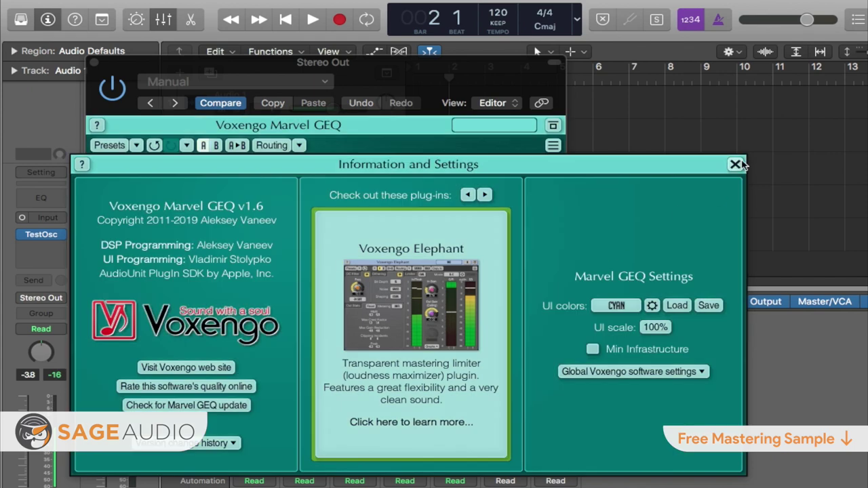
{"action": "left_click", "coordinate": [738, 165]}
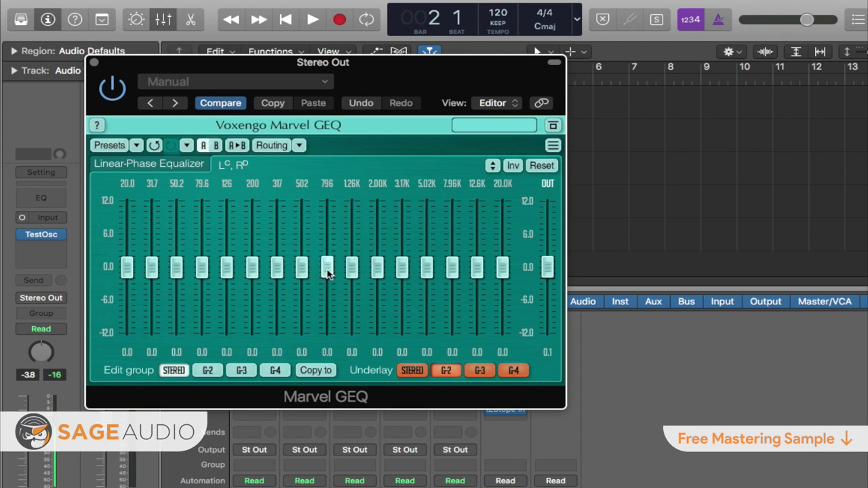
Raise the Marvel GEQ window slightly and briefly check the signal in iZotope Insight
{"action": "left_click_drag", "start_coordinate": [459, 90], "coordinate": [458, 61]}
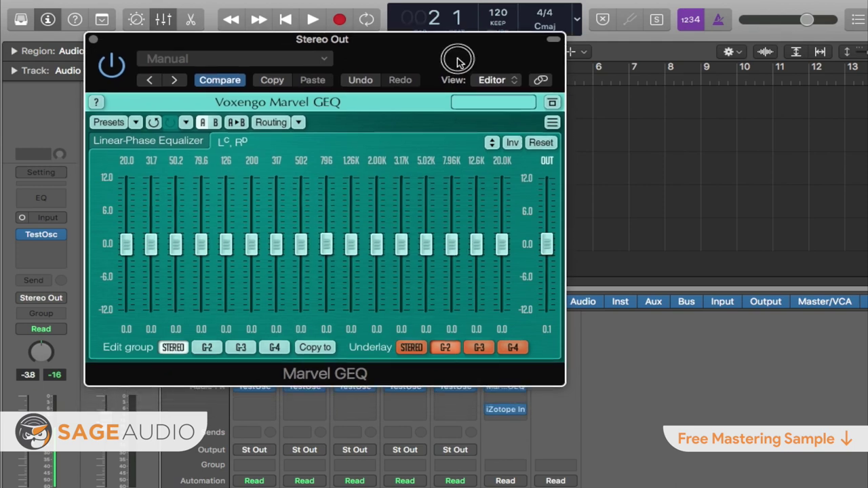
{"action": "left_click", "coordinate": [508, 410]}
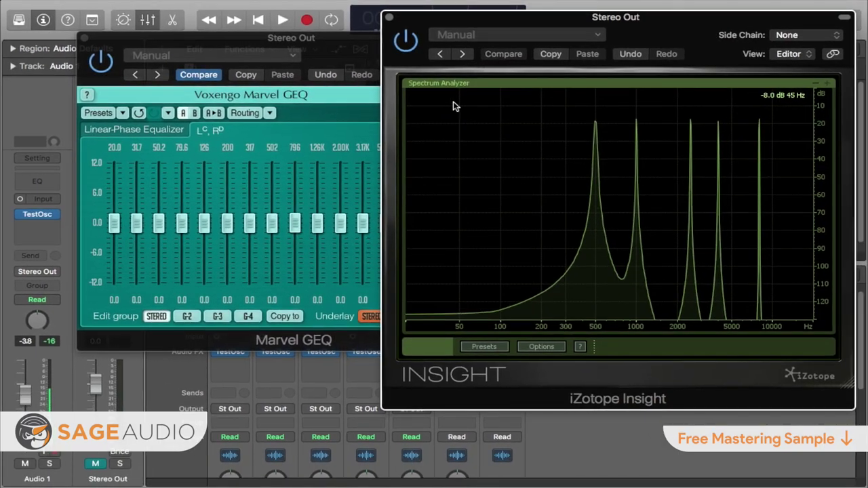
{"action": "left_click", "coordinate": [388, 17]}
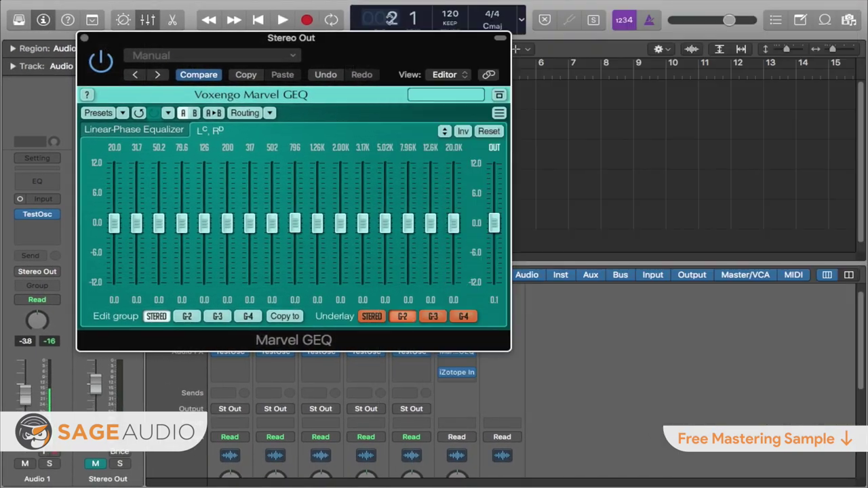
In Marvel GEQ's routing, pair channel F as MS3 and H as MS1, and assign G to group G-6
{"action": "left_click", "coordinate": [241, 114]}
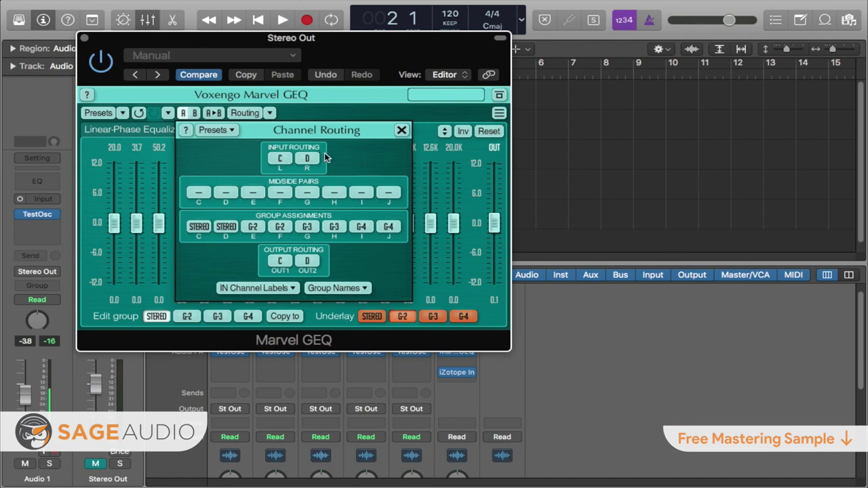
{"action": "left_click", "coordinate": [281, 193]}
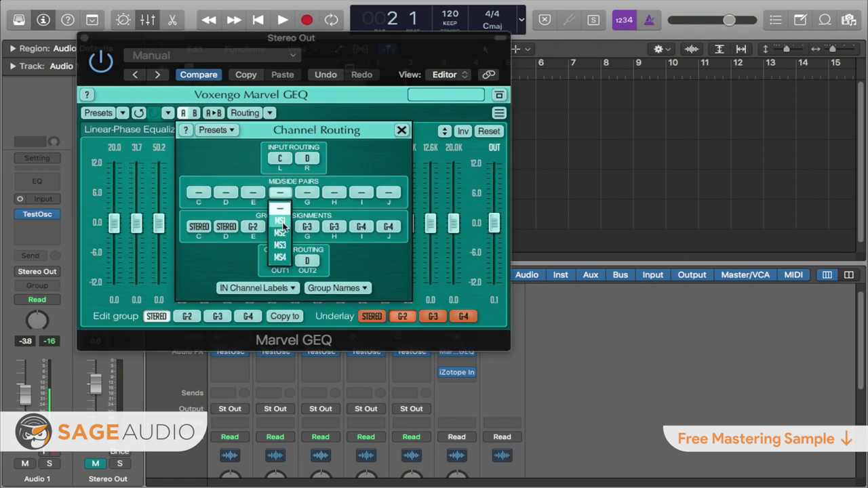
{"action": "left_click", "coordinate": [280, 248]}
{"action": "left_click", "coordinate": [344, 192]}
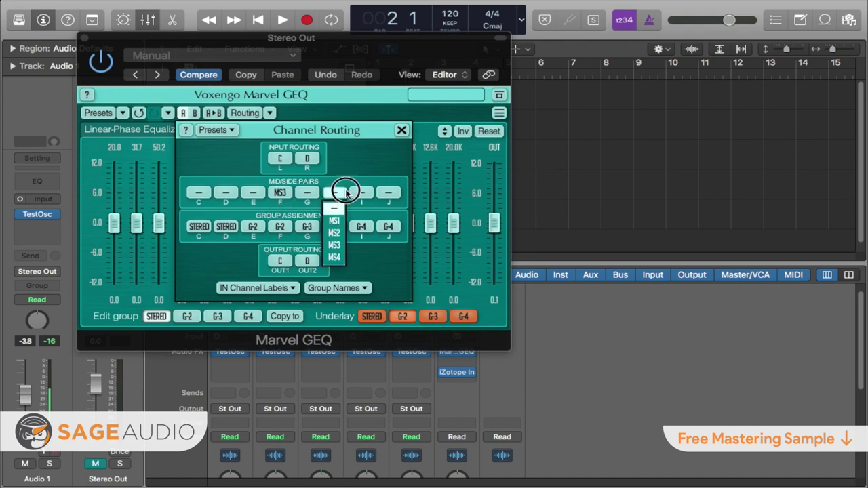
{"action": "left_click", "coordinate": [312, 228]}
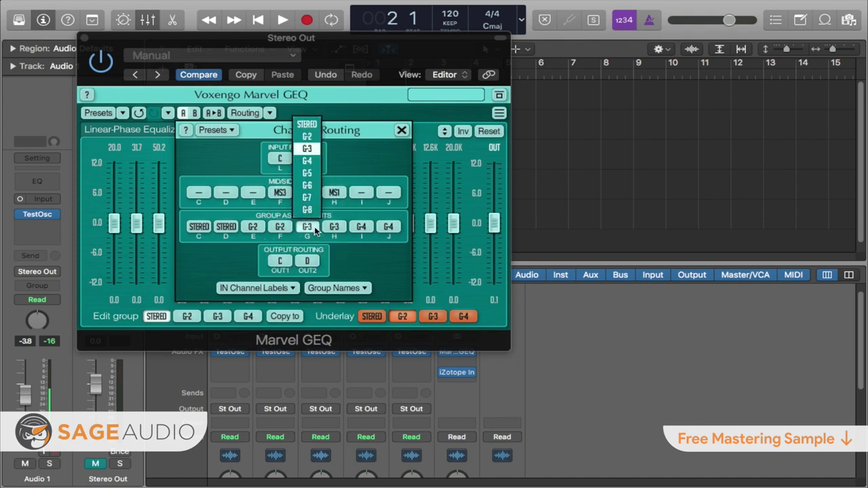
{"action": "left_click", "coordinate": [309, 186]}
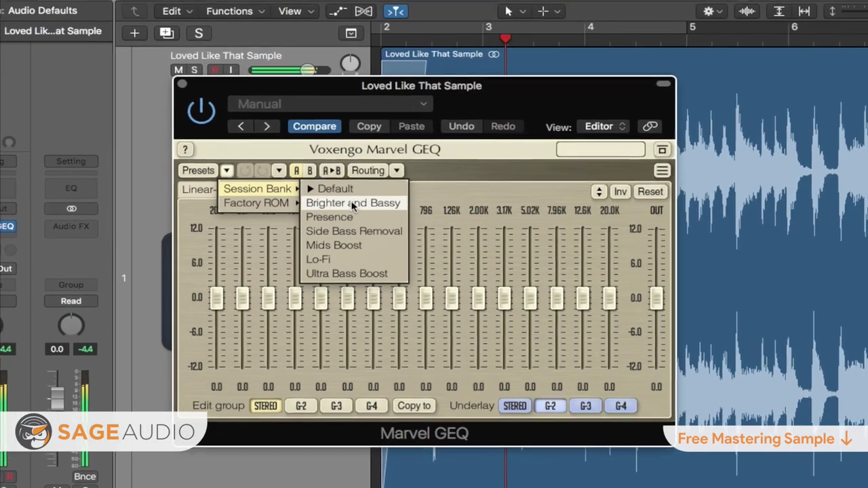
Load the Brighter and Bassy and Presence presets, inverting and restoring each curve
{"action": "left_click", "coordinate": [353, 207]}
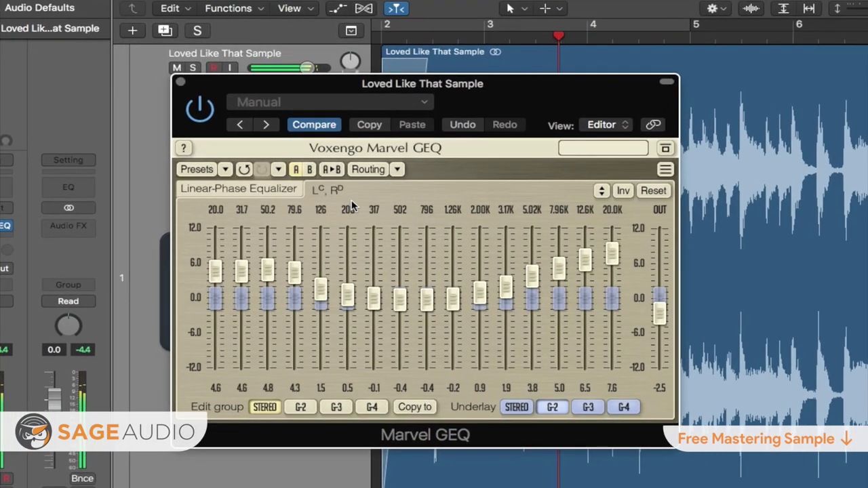
{"action": "left_click", "coordinate": [624, 192]}
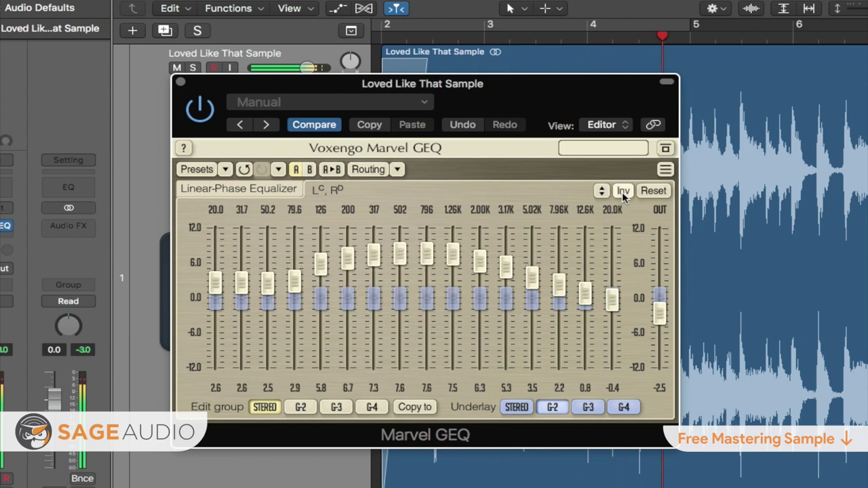
{"action": "left_click", "coordinate": [623, 192]}
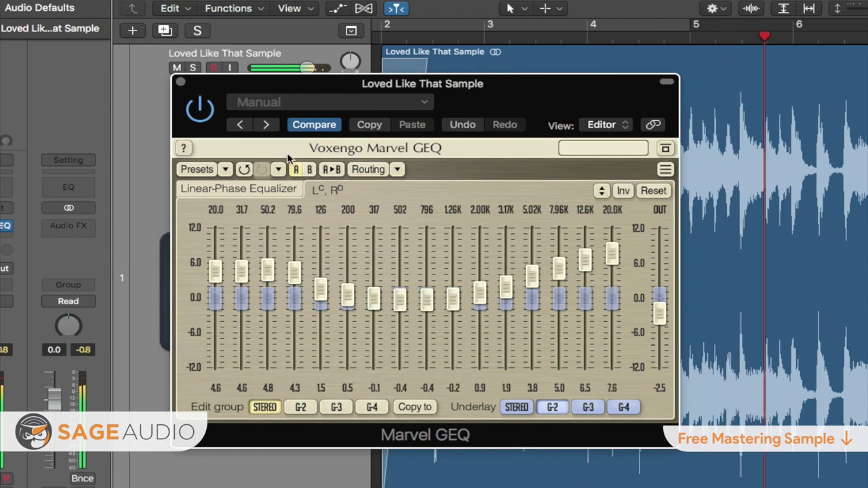
{"action": "left_click", "coordinate": [204, 169]}
{"action": "mouse_move", "coordinate": [271, 188]}
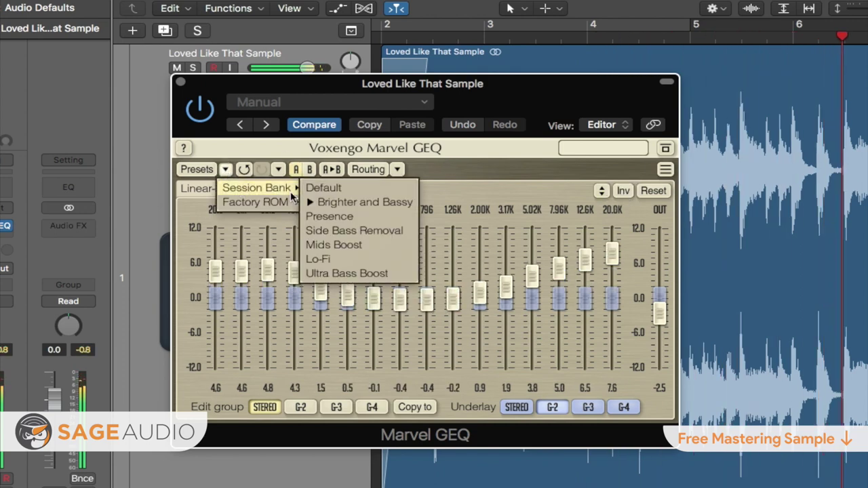
{"action": "left_click", "coordinate": [346, 215]}
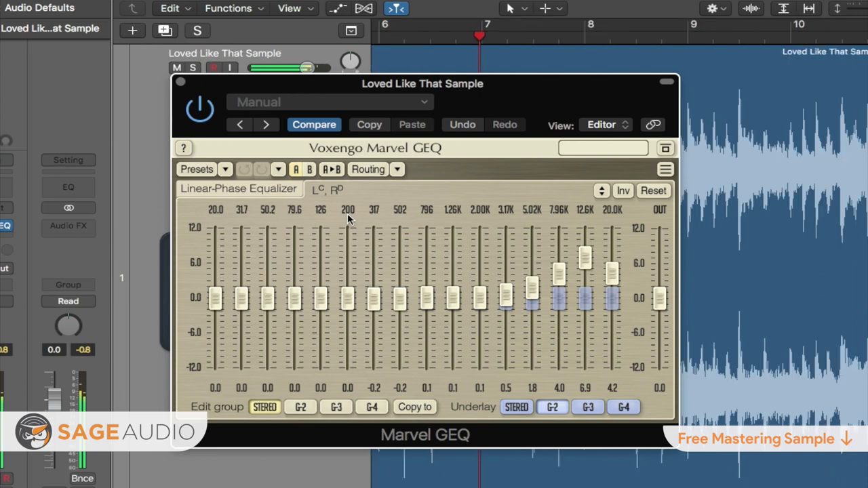
{"action": "left_click", "coordinate": [623, 191]}
{"action": "left_click", "coordinate": [624, 191]}
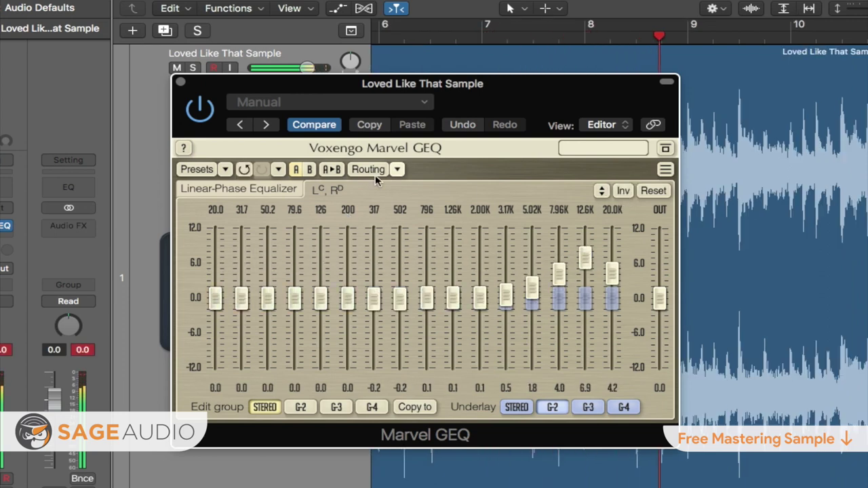
Load Side Bass Removal and toggle its mid/side curve inversion twice
{"action": "left_click", "coordinate": [226, 170]}
{"action": "mouse_move", "coordinate": [271, 188]}
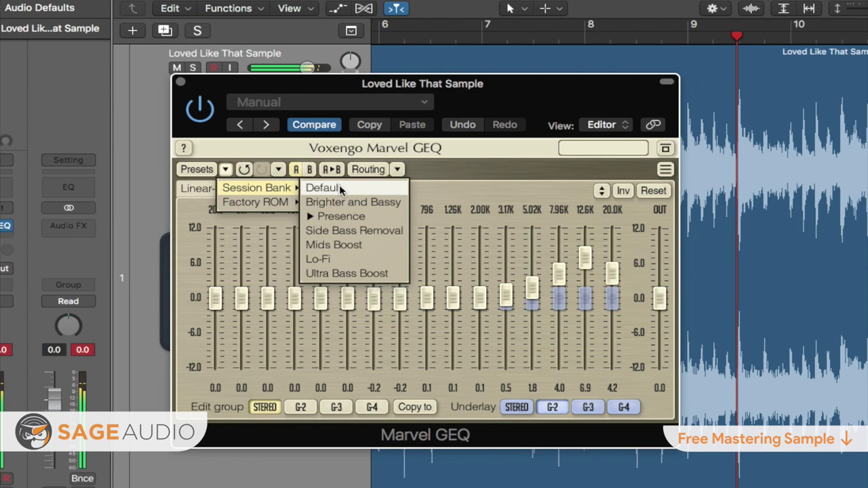
{"action": "left_click", "coordinate": [358, 232]}
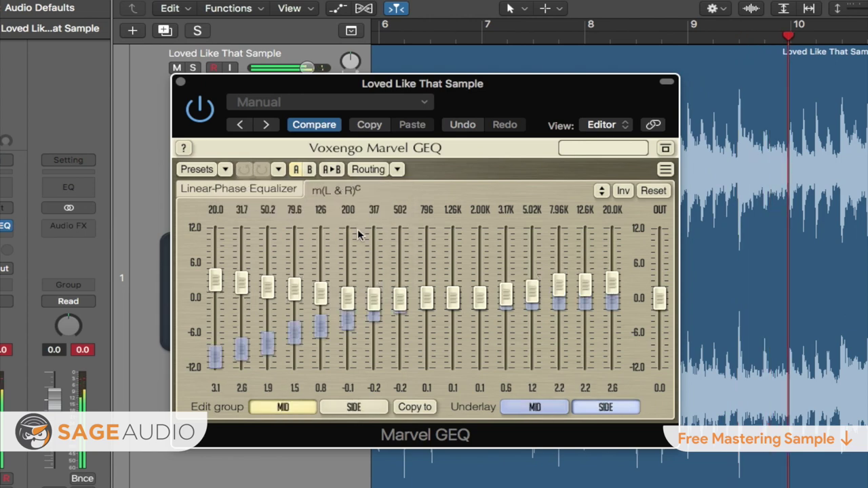
{"action": "left_click", "coordinate": [623, 192]}
{"action": "left_click", "coordinate": [624, 192]}
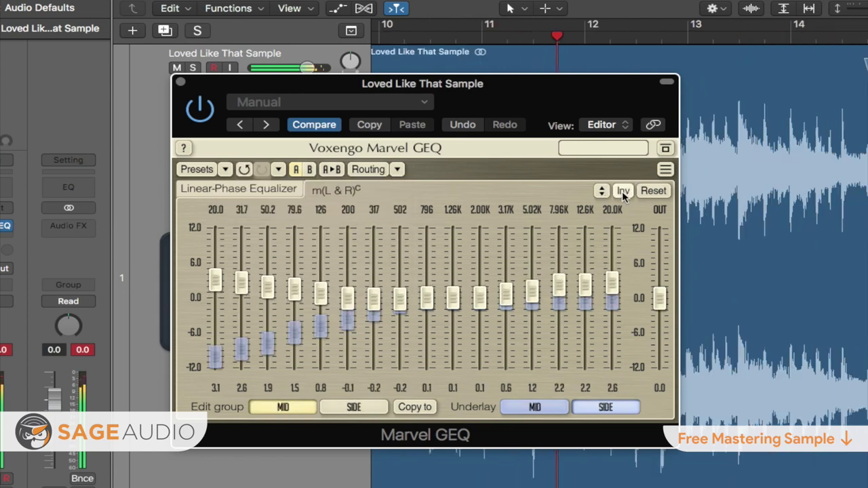
{"action": "left_click", "coordinate": [623, 192]}
{"action": "left_click", "coordinate": [624, 192]}
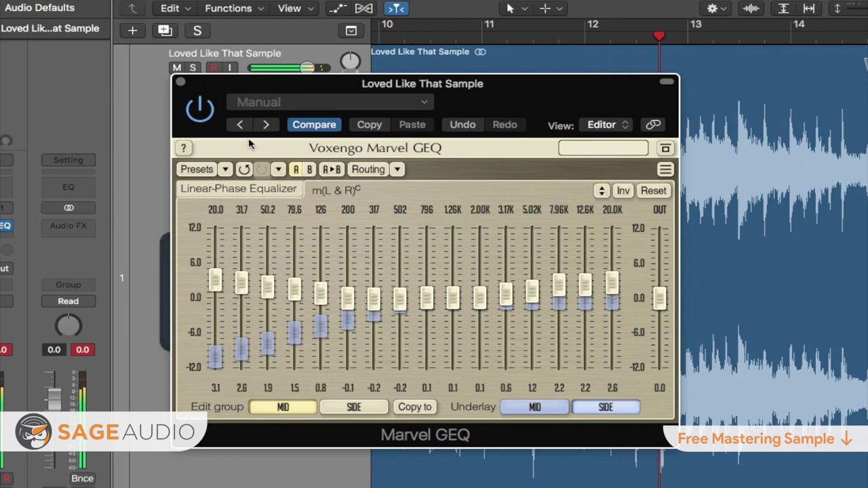
Load the Mids Boost preset, invert and restore it, then close Marvel GEQ
{"action": "left_click", "coordinate": [224, 169]}
{"action": "mouse_move", "coordinate": [255, 185]}
{"action": "left_click", "coordinate": [359, 250]}
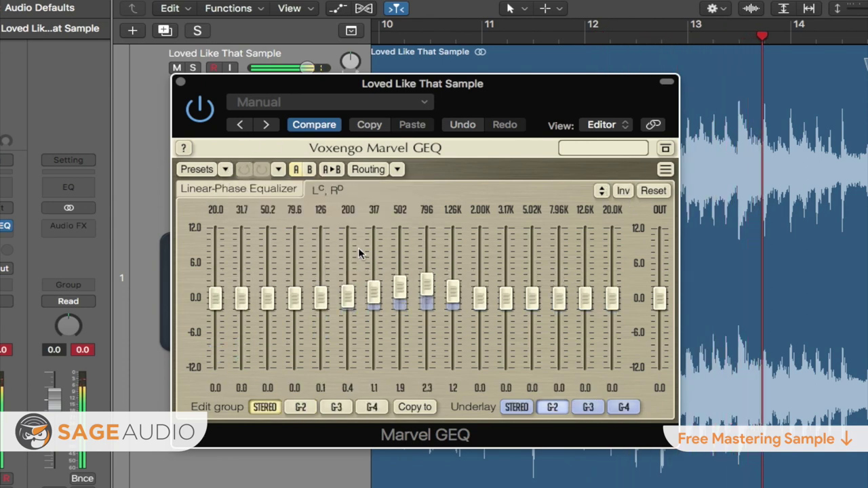
{"action": "left_click", "coordinate": [623, 192]}
{"action": "left_click", "coordinate": [622, 192]}
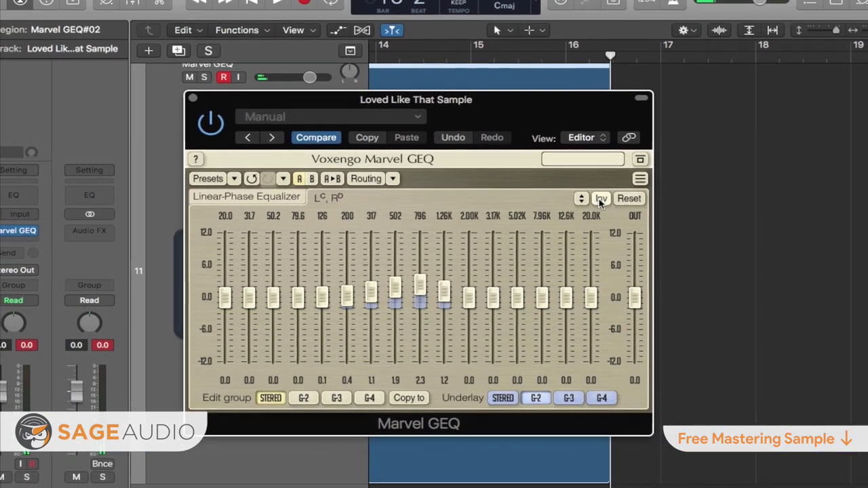
{"action": "left_click", "coordinate": [204, 113]}
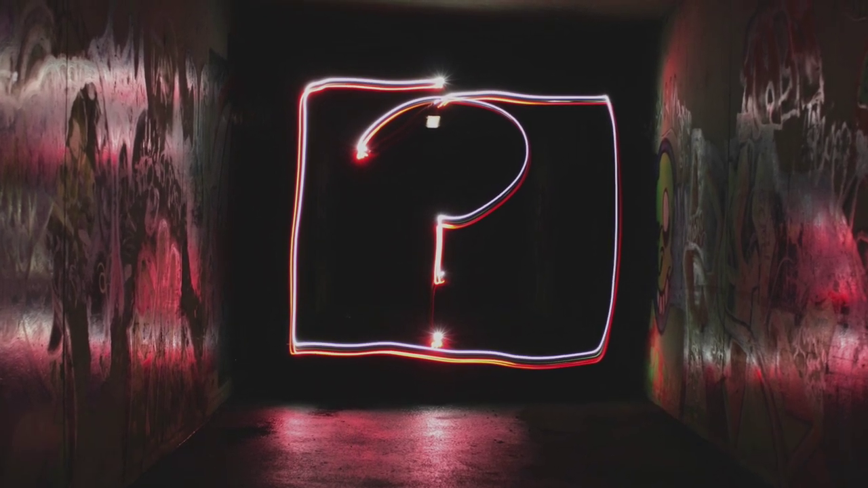
{"action": "scroll", "coordinate": [488, 407], "scroll_direction": "down", "scroll_amount": 15}
Scroll the Sage Audio article past EQ1A down to the '9. TinyQ' heading
{"action": "scroll", "coordinate": [489, 244], "scroll_direction": "down", "scroll_amount": 10}
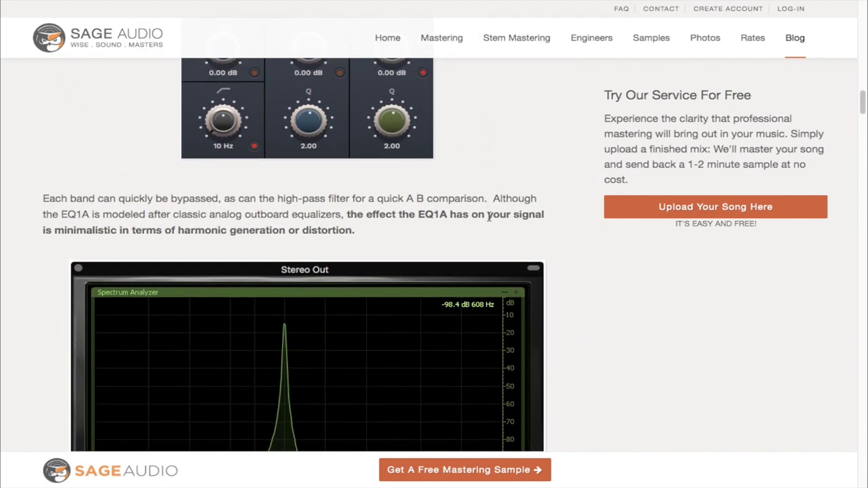
{"action": "scroll", "coordinate": [489, 217], "scroll_direction": "down", "scroll_amount": 9}
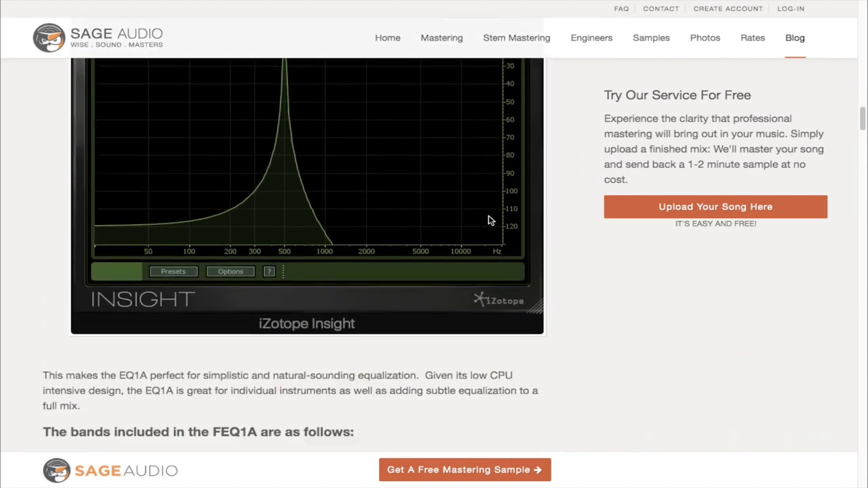
{"action": "scroll", "coordinate": [491, 220], "scroll_direction": "down", "scroll_amount": 8}
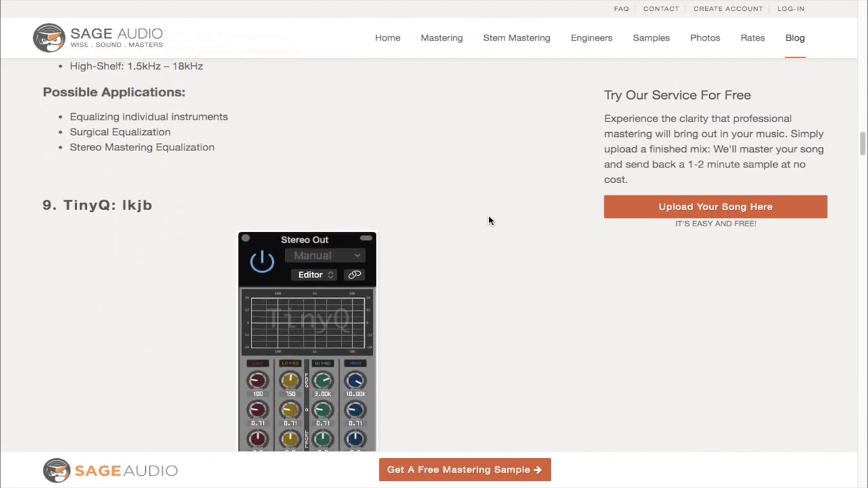